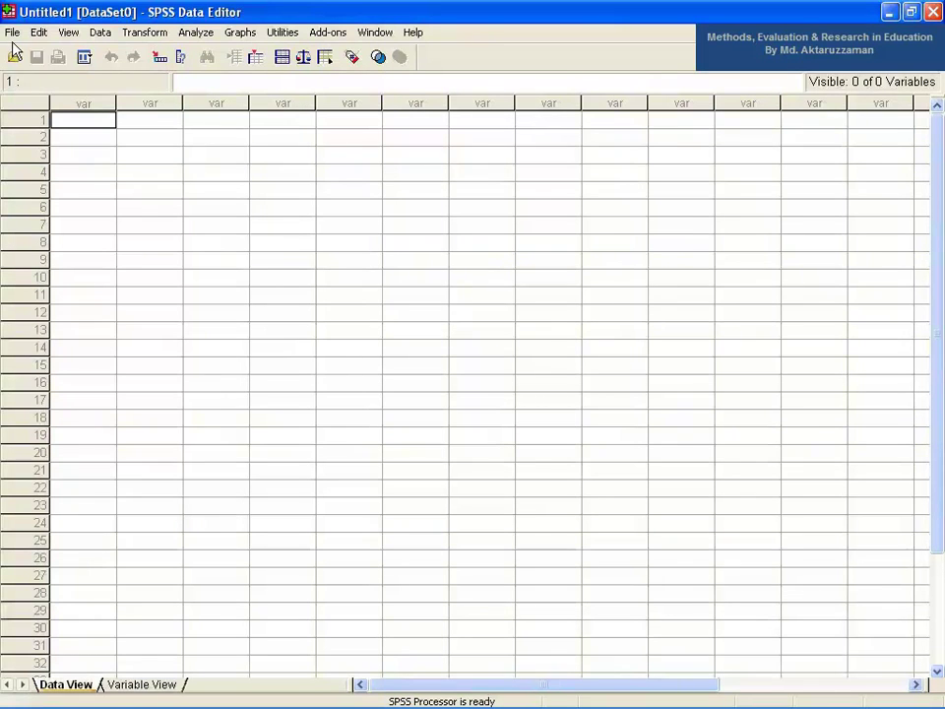
# Step: Open the factor analysis.sav data file from the Data File folder
pyautogui.click(10, 33)
pyautogui.moveTo(124, 69)
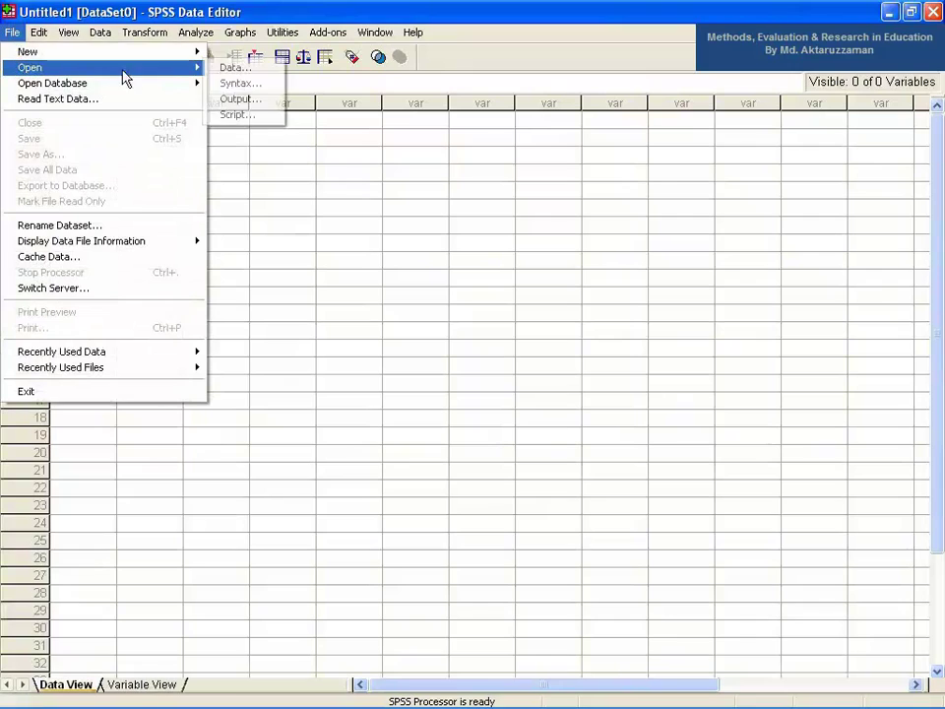
pyautogui.click(230, 68)
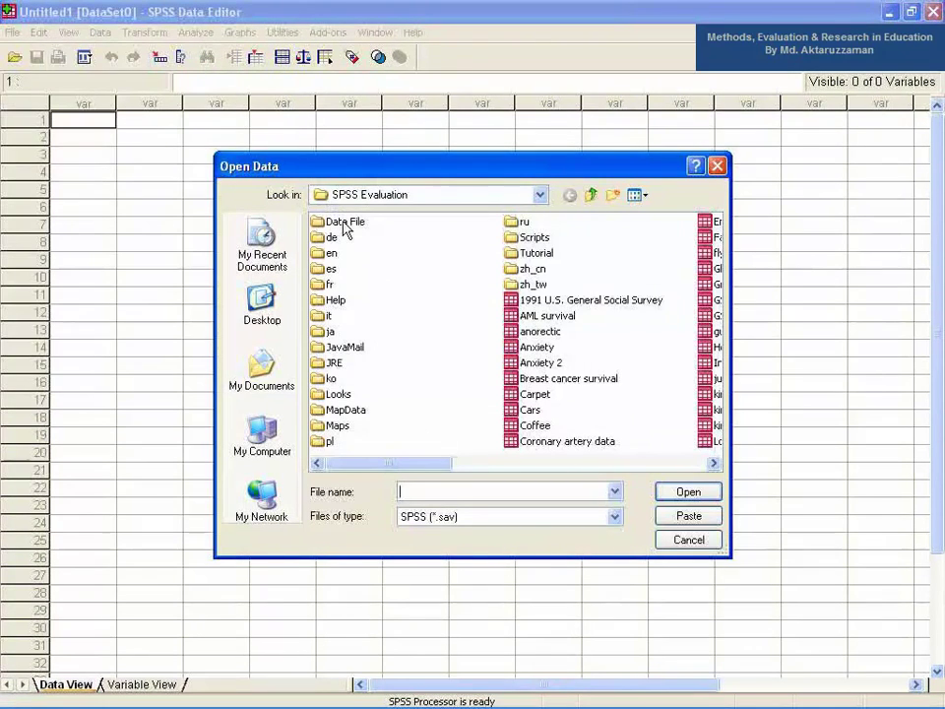
pyautogui.click(347, 224)
pyautogui.doubleClick(346, 225)
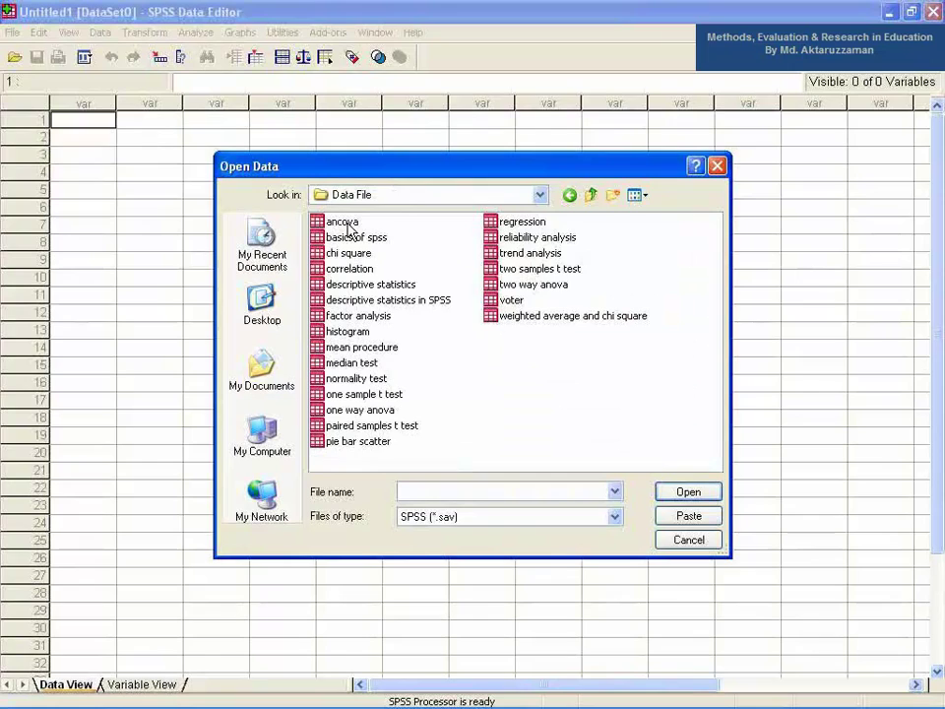
pyautogui.doubleClick(356, 315)
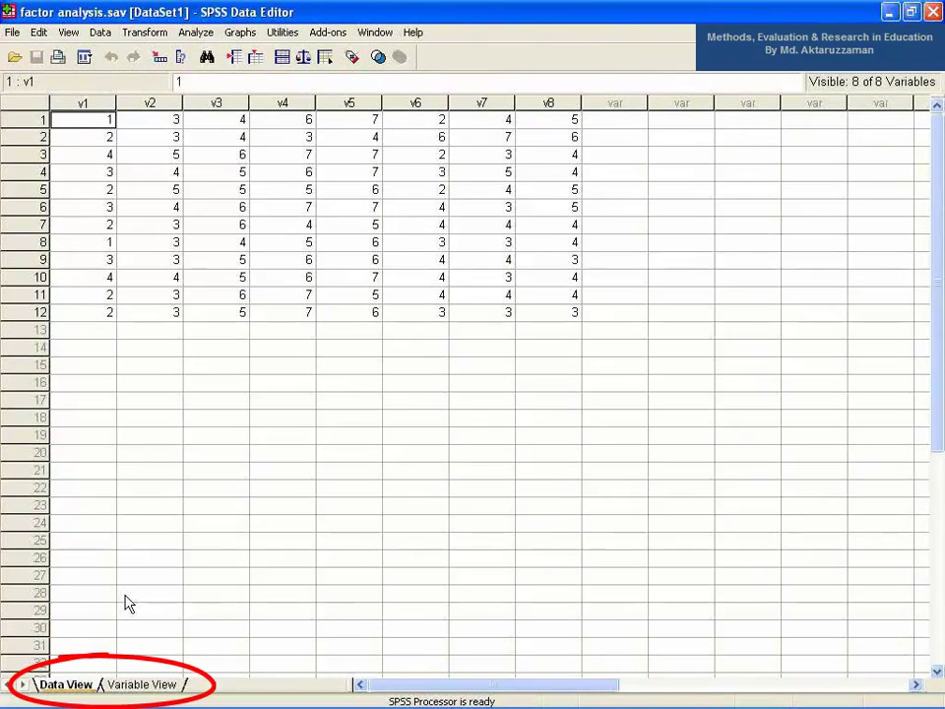
# Step: In Variable View, check v1–v8 types and measurement levels and widen the Label column to show full labels
pyautogui.click(143, 683)
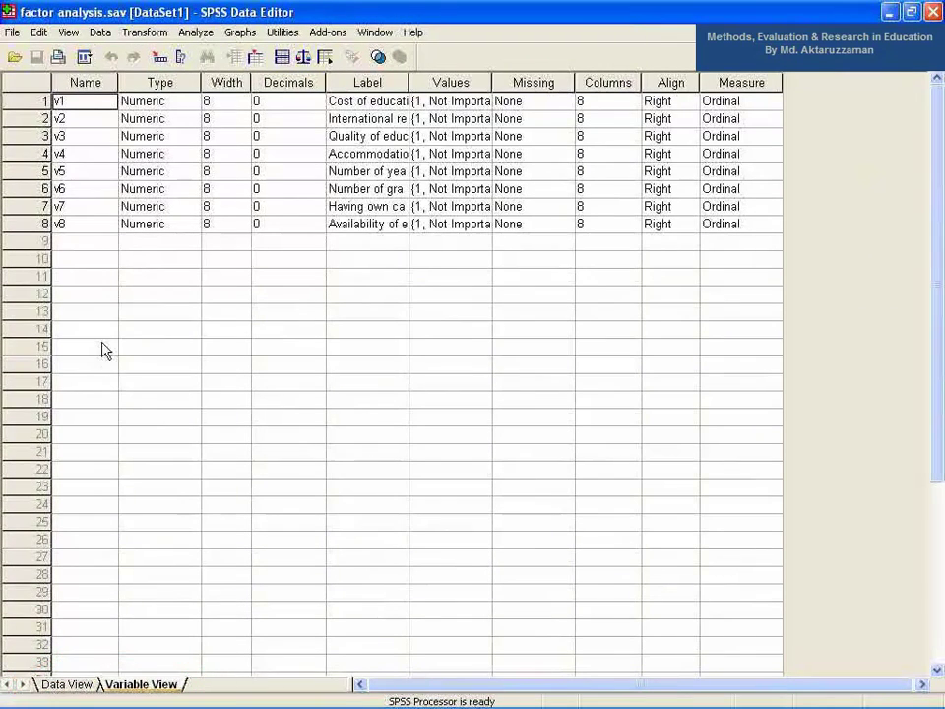
pyautogui.press('Down')
pyautogui.press('Down')
pyautogui.press('Down')
pyautogui.press('Down')
pyautogui.press('Down')
pyautogui.press('Down')
pyautogui.press('Down')
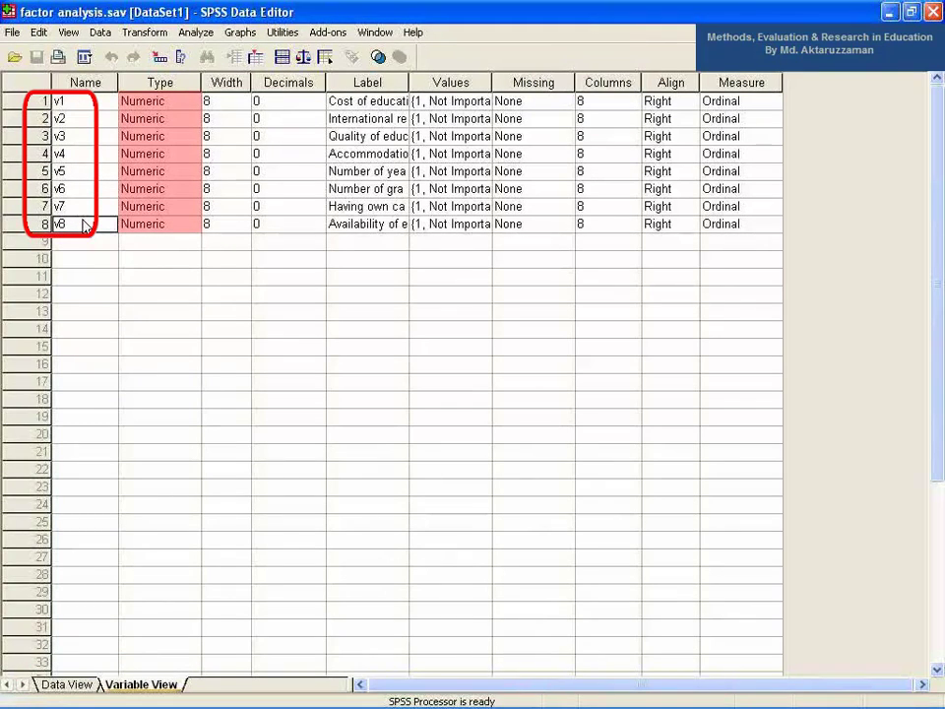
pyautogui.click(135, 207)
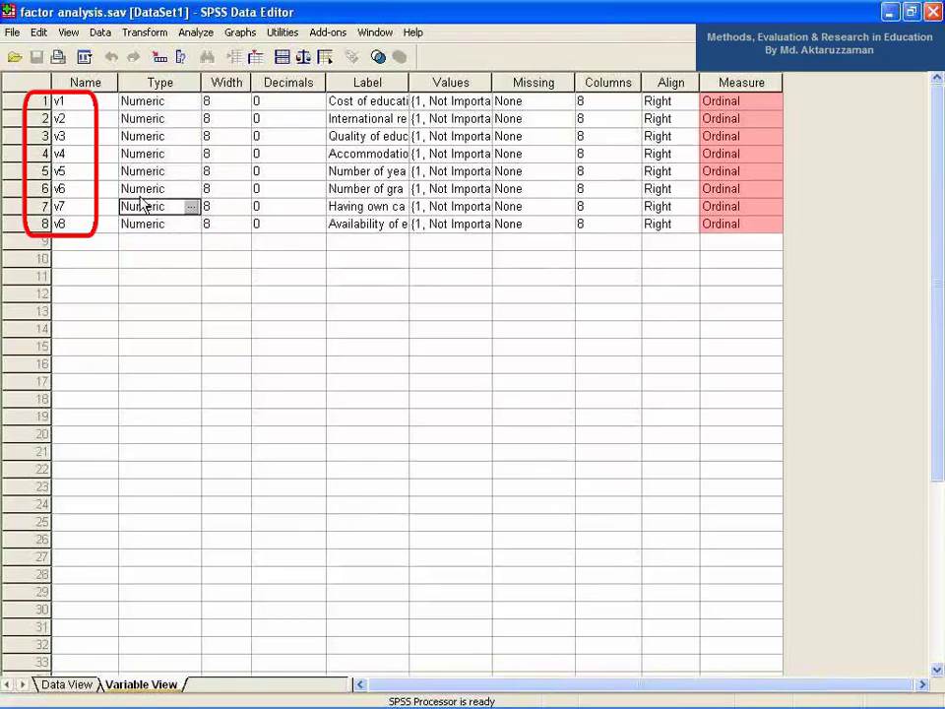
pyautogui.click(763, 136)
pyautogui.press('Down')
pyautogui.press('Down')
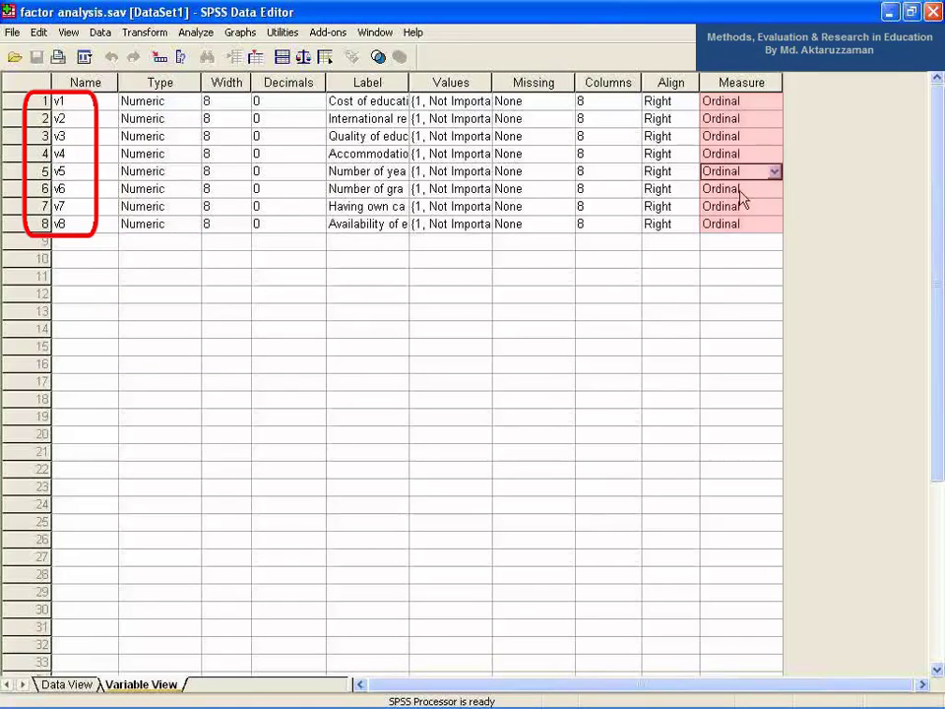
pyautogui.press('Down')
pyautogui.press('Down')
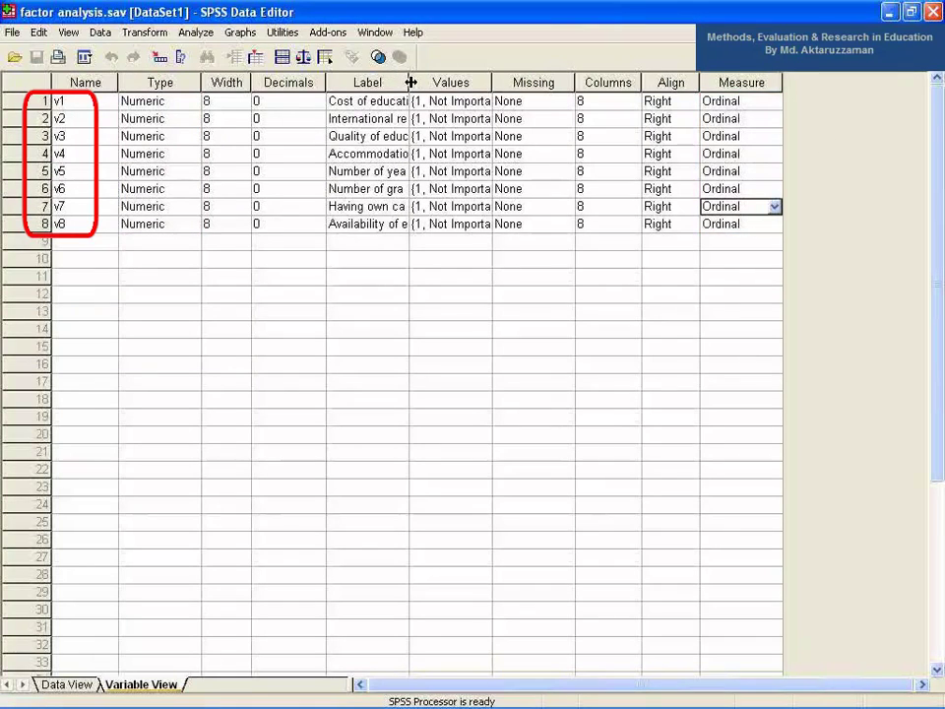
pyautogui.moveTo(410, 82); pyautogui.dragTo(540, 82)
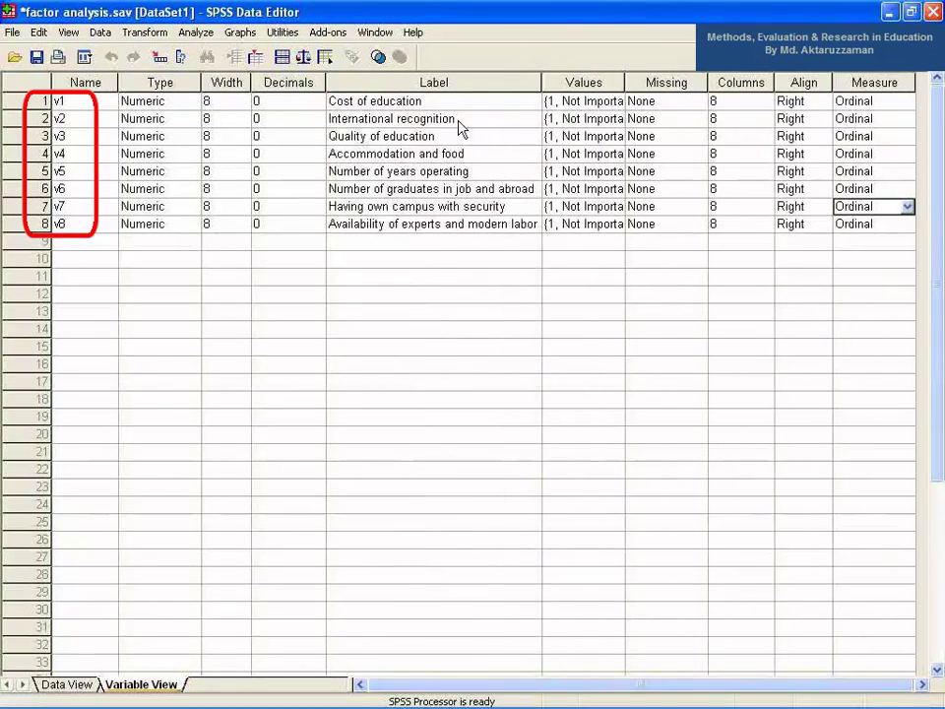
pyautogui.click(406, 104)
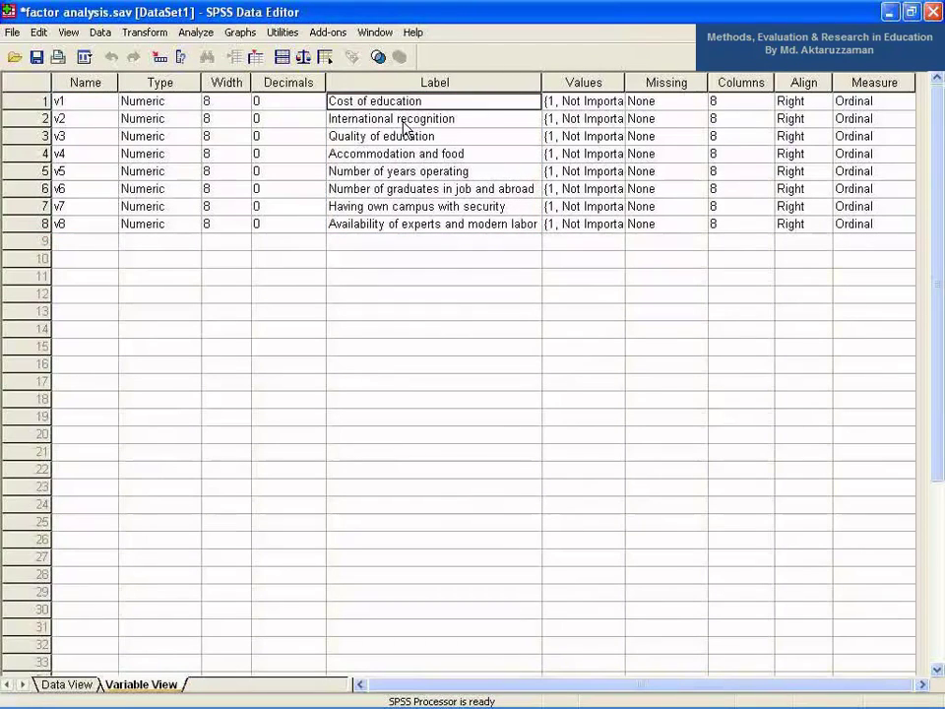
# Step: Widen the Values column and review v1's value labels, 1 = Not Important to 7 = Very Important, without changes
pyautogui.moveTo(625, 80); pyautogui.dragTo(670, 78)
pyautogui.click(630, 101)
pyautogui.click(661, 102)
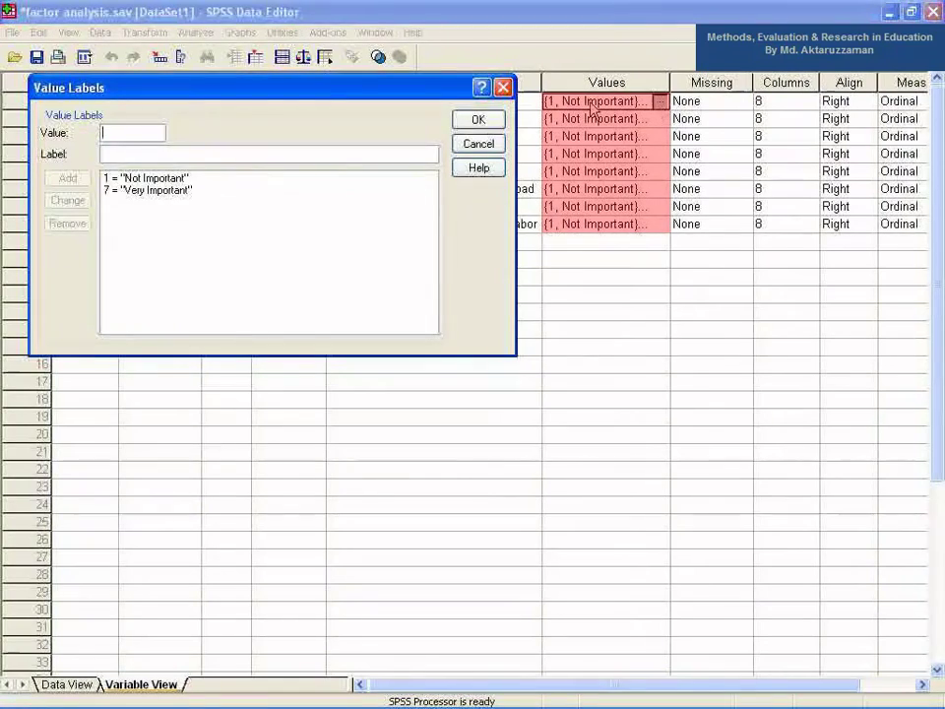
pyautogui.moveTo(443, 90); pyautogui.dragTo(534, 246)
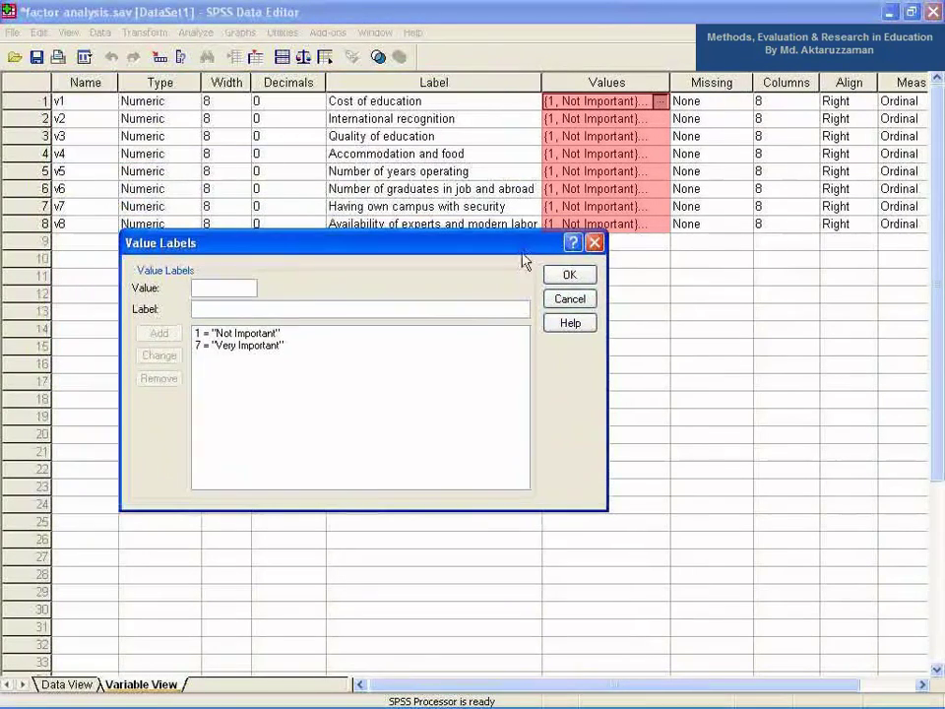
pyautogui.click(260, 353)
pyautogui.click(263, 348)
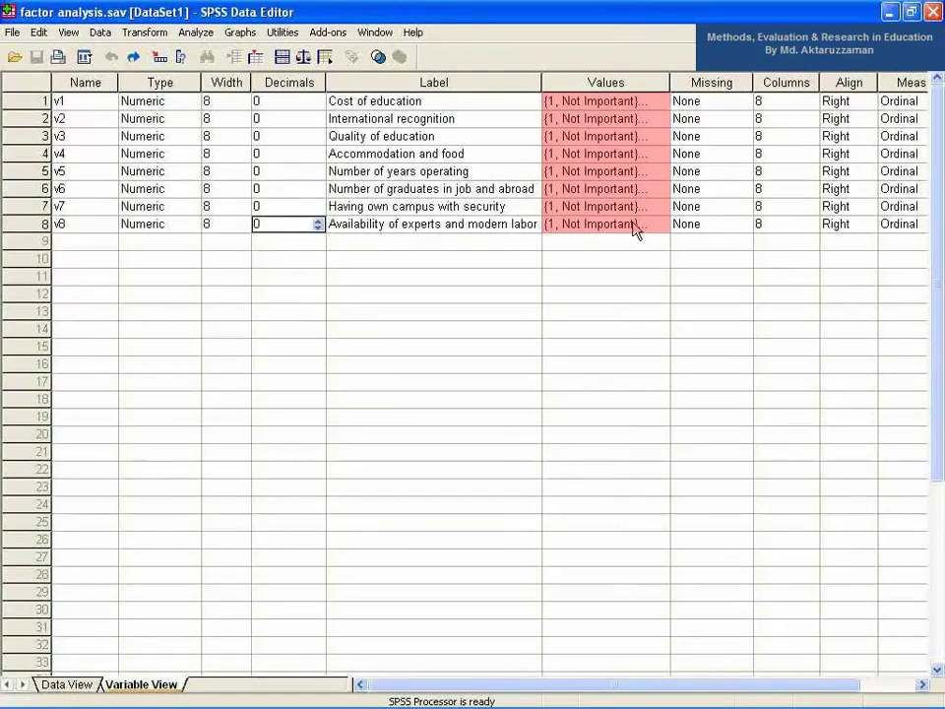
pyautogui.click(630, 226)
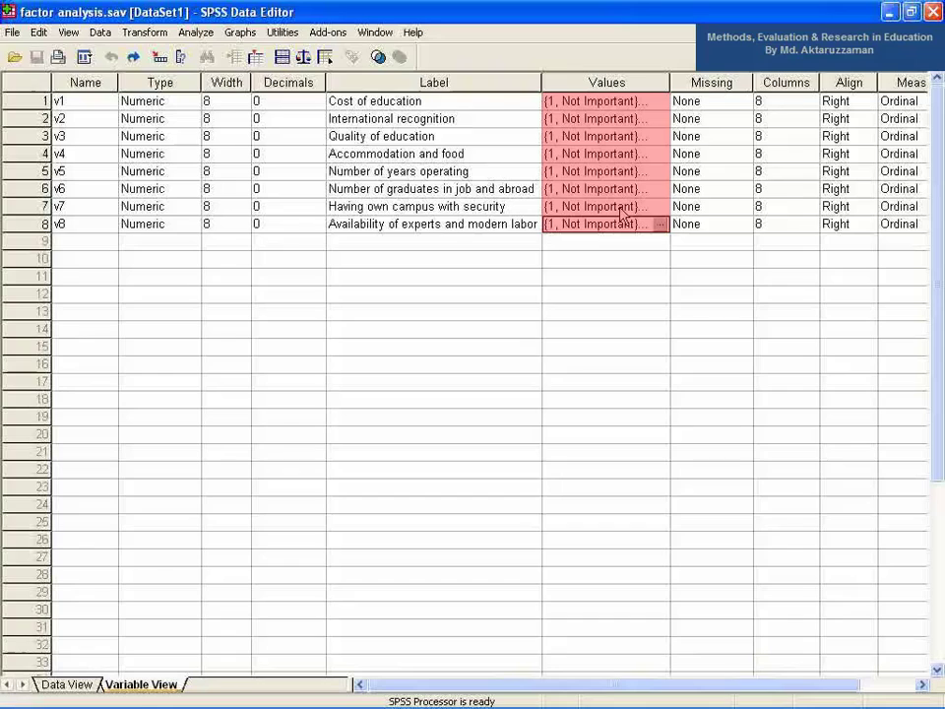
# Step: Copy v8's value labels into empty row 9, then undo the extra VAR00002 variable
pyautogui.click(622, 208)
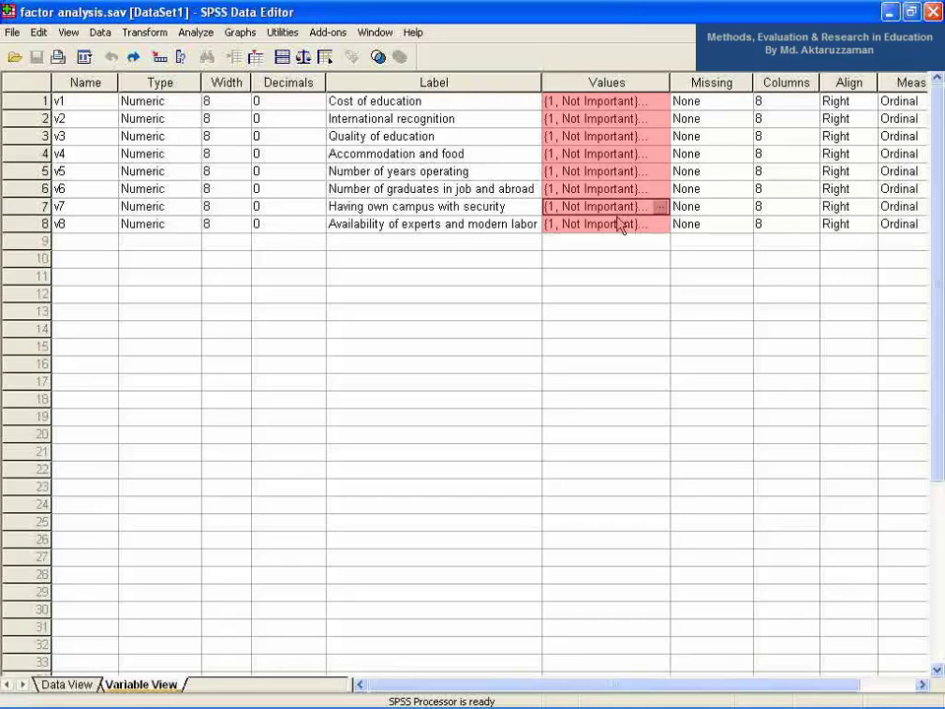
pyautogui.rightClick(617, 226)
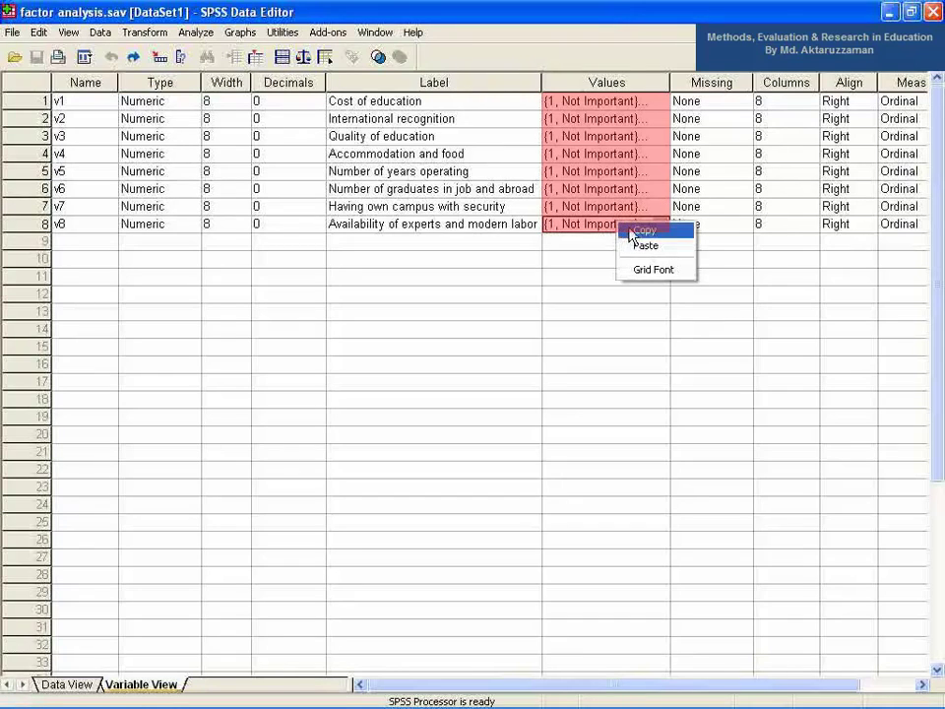
pyautogui.click(635, 230)
pyautogui.rightClick(618, 253)
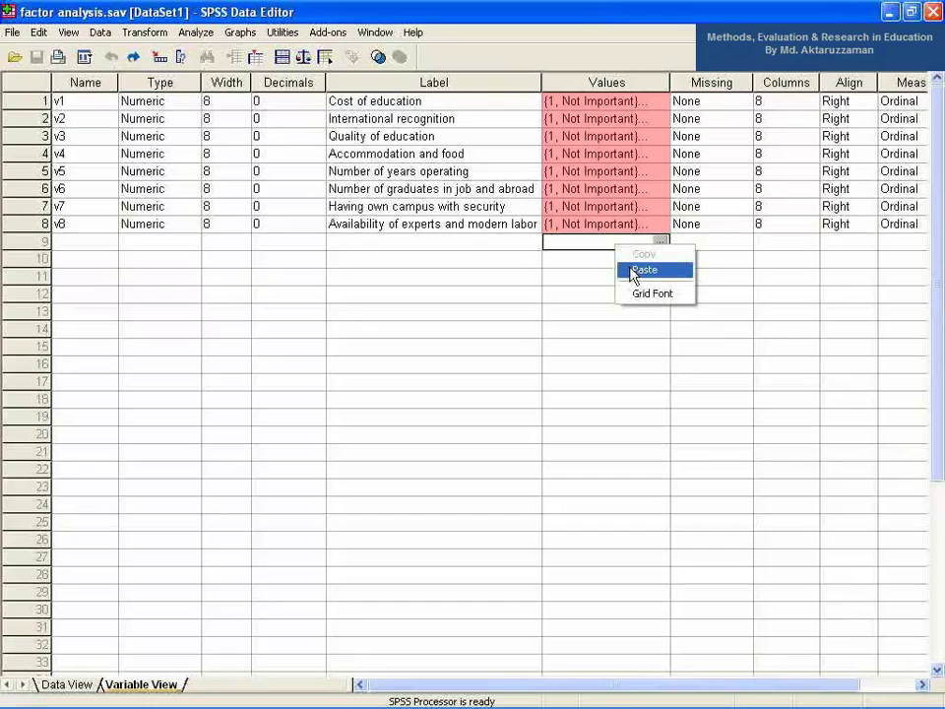
pyautogui.click(638, 272)
pyautogui.hotkey('ctrl', 'z')
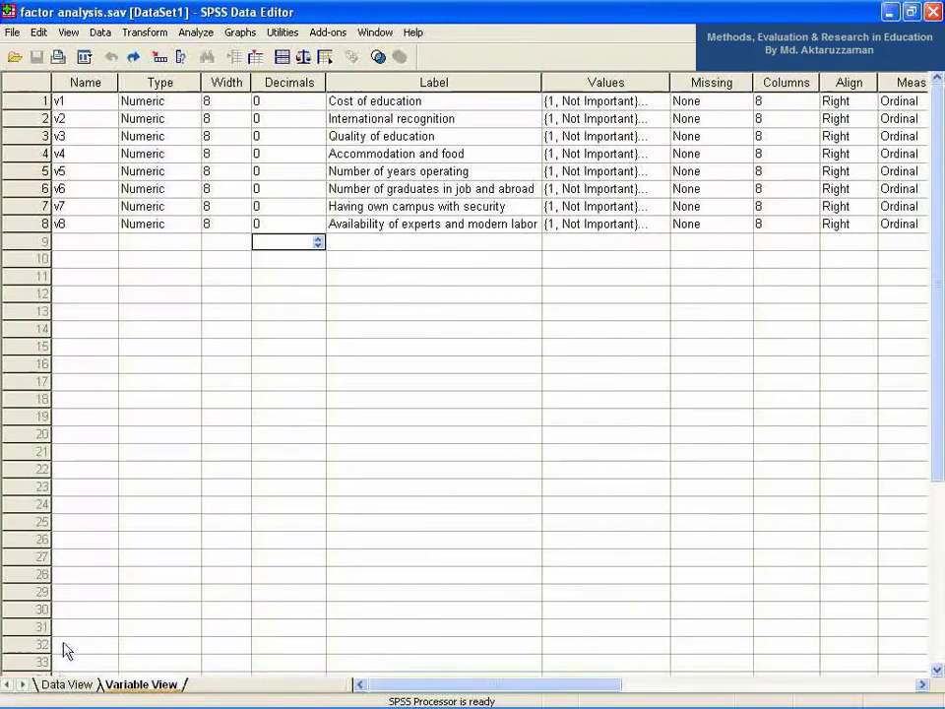
# Step: Return to Data View and select columns v1 through v4
pyautogui.click(54, 684)
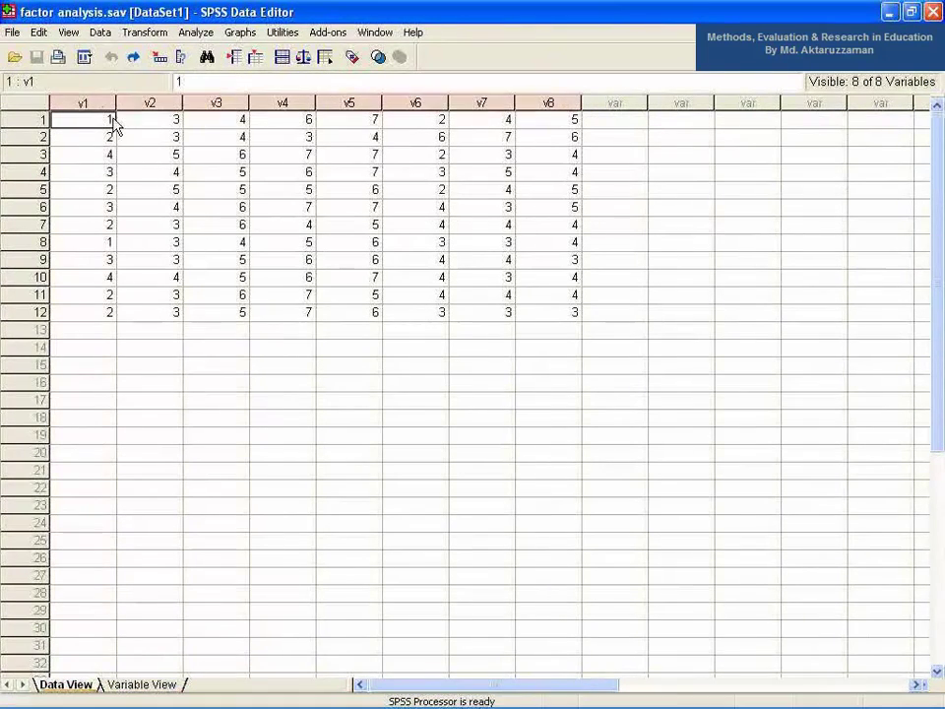
pyautogui.click(84, 103)
pyautogui.click(148, 103)
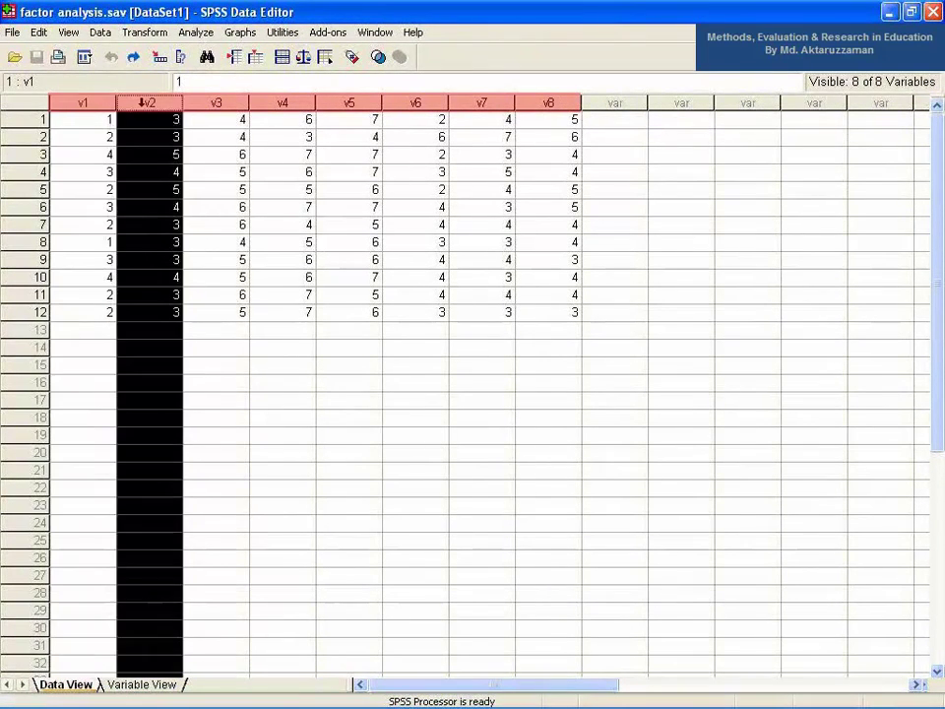
pyautogui.click(213, 103)
pyautogui.click(296, 103)
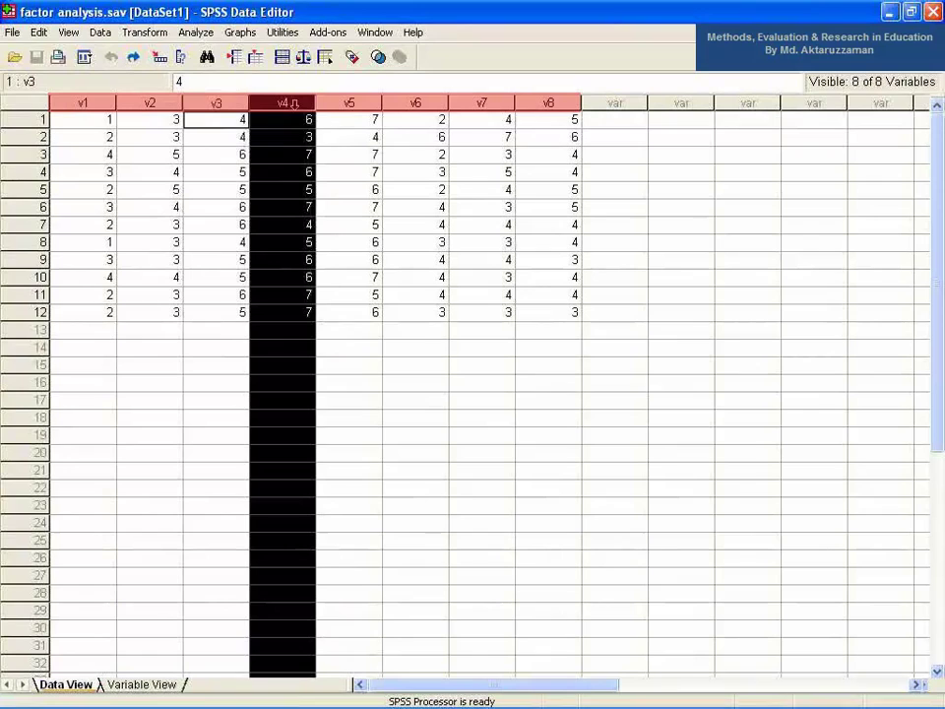
# Step: Inspect individual cells and rows, including cases 11 and 12, rows 1–2 and v5 in row 2
pyautogui.click(77, 261)
pyautogui.click(73, 295)
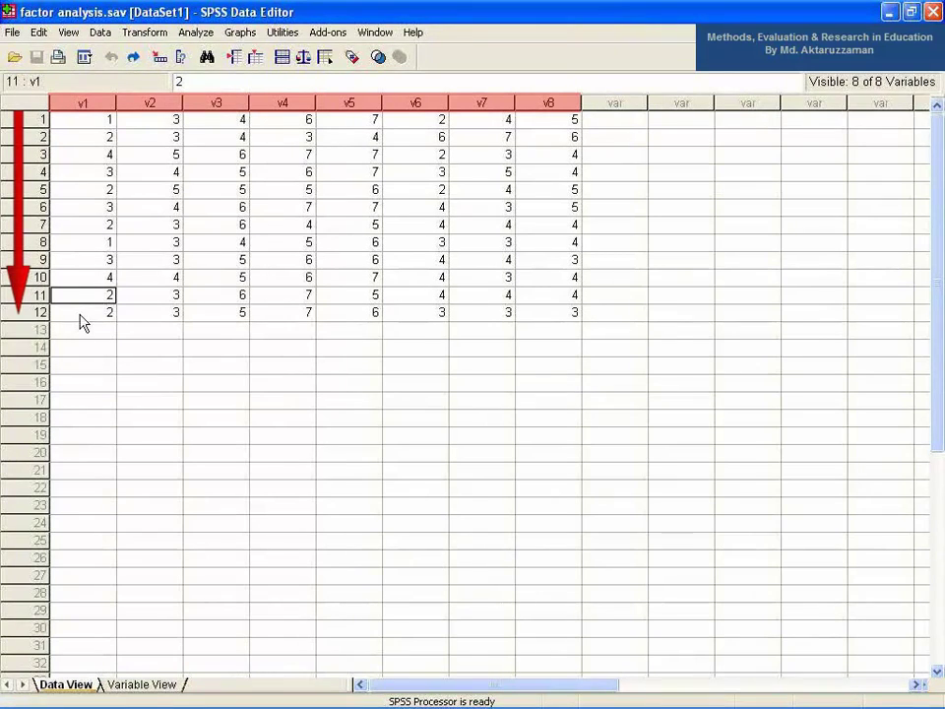
pyautogui.click(94, 312)
pyautogui.click(29, 314)
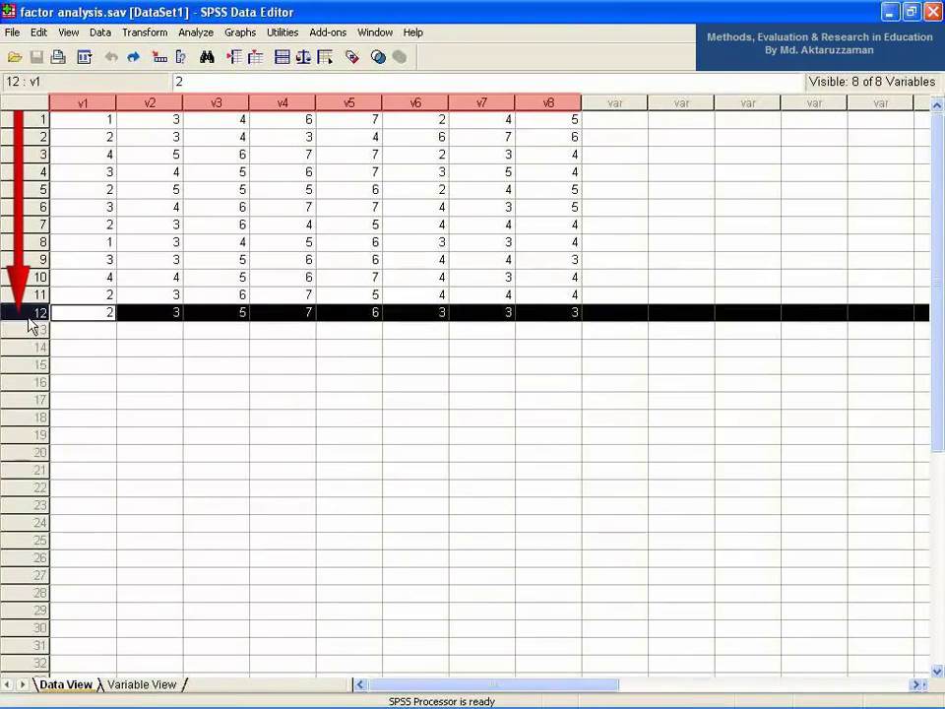
pyautogui.click(28, 294)
pyautogui.click(148, 365)
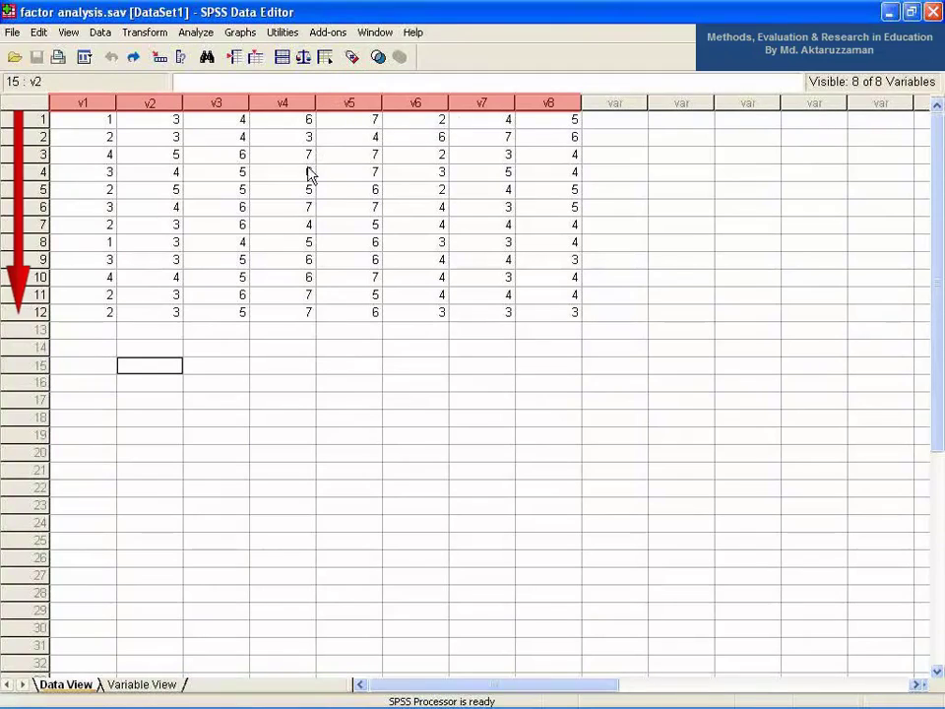
pyautogui.click(27, 119)
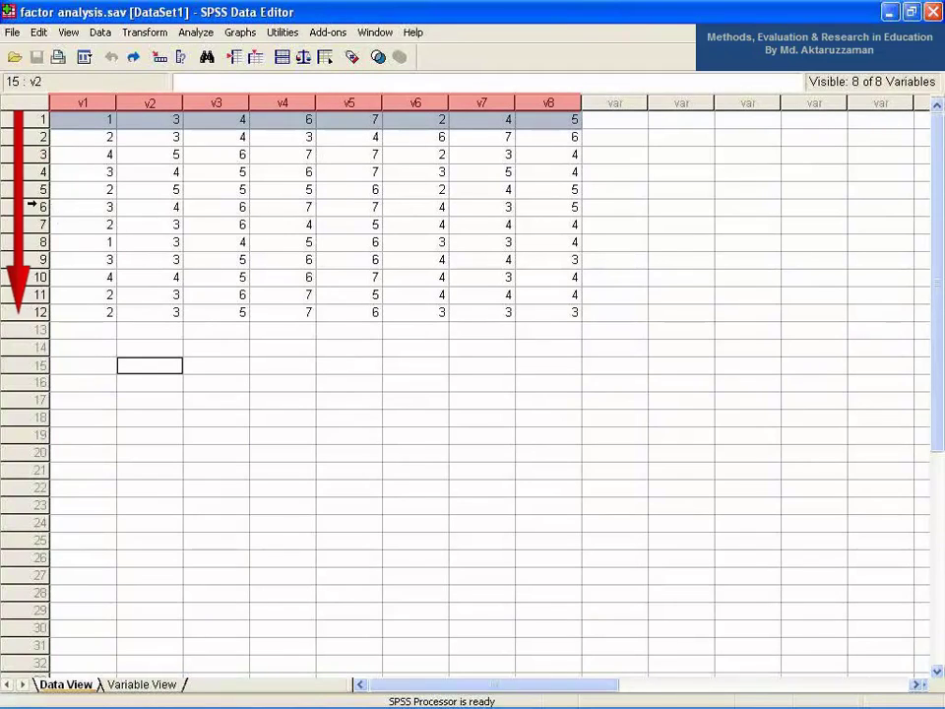
pyautogui.click(22, 137)
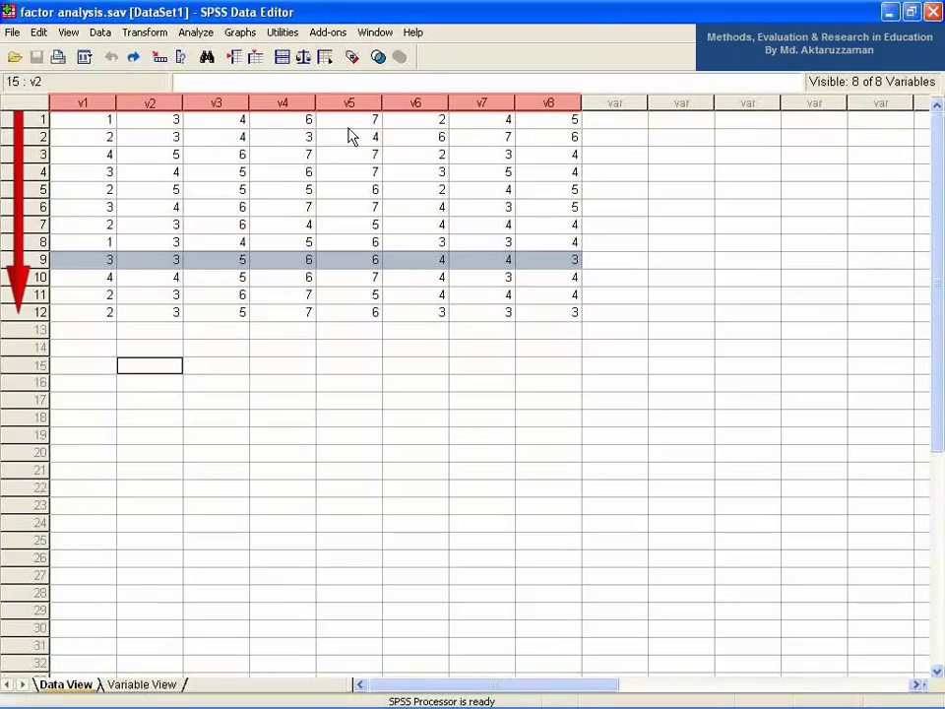
pyautogui.click(352, 135)
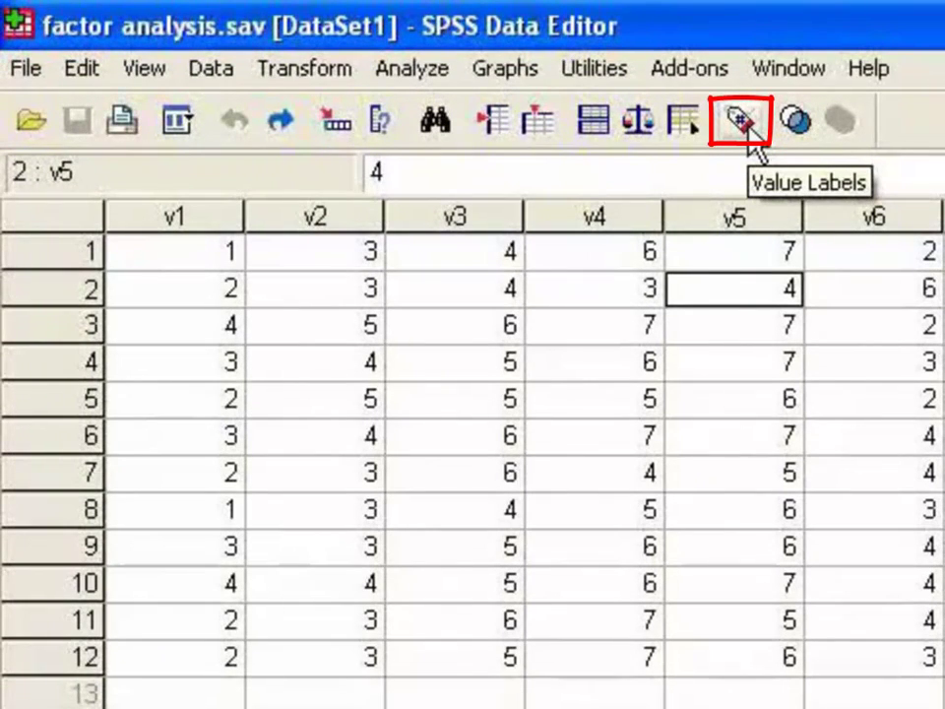
# Step: Display value labels in the grid, showing Not Important and Very Important instead of 1 and 7
pyautogui.click(751, 140)
pyautogui.click(751, 140)
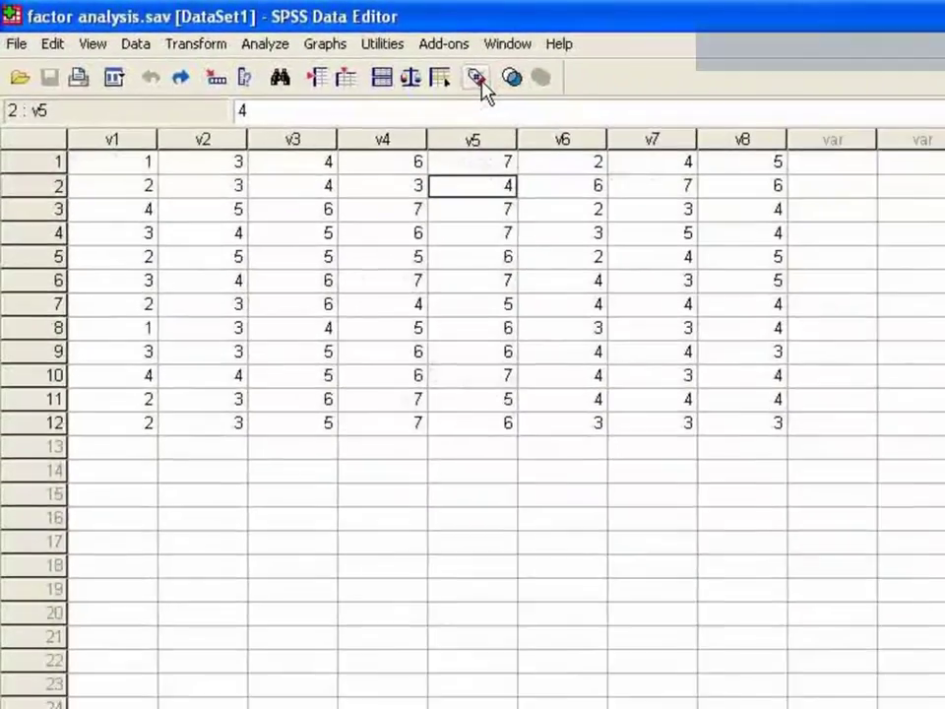
pyautogui.click(355, 59)
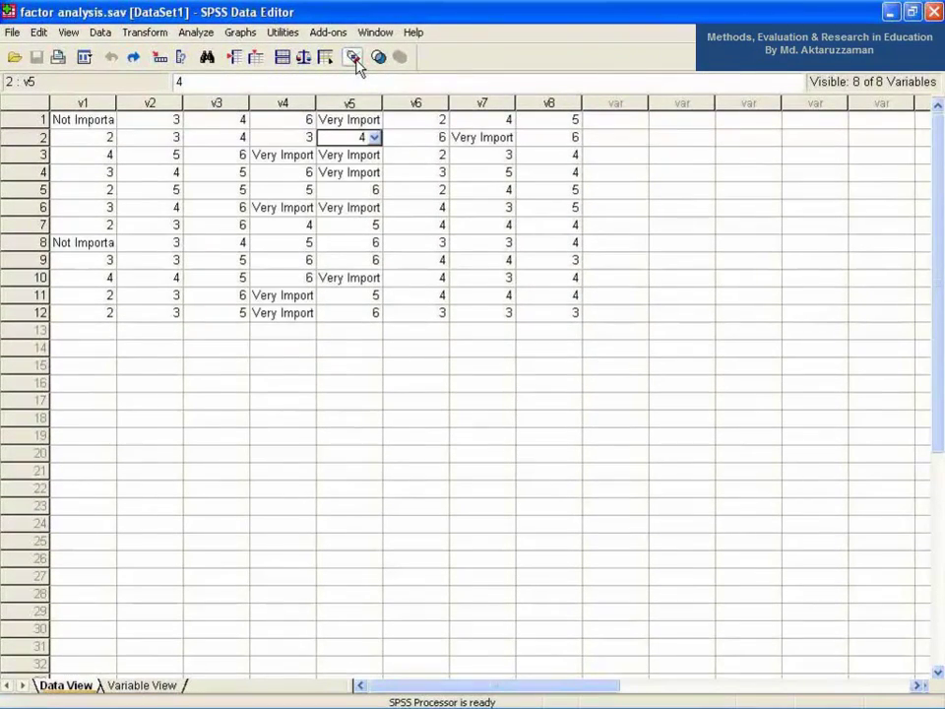
pyautogui.click(196, 34)
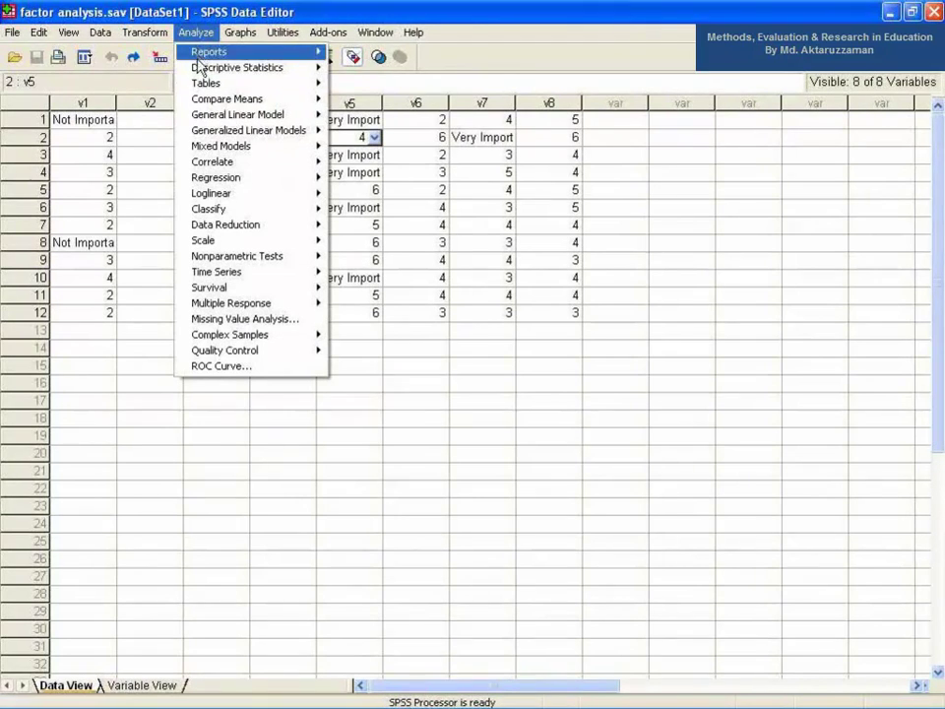
# Step: Start a Factor Analysis and move all eight variables v1–v8 into the Variables list
pyautogui.moveTo(264, 234)
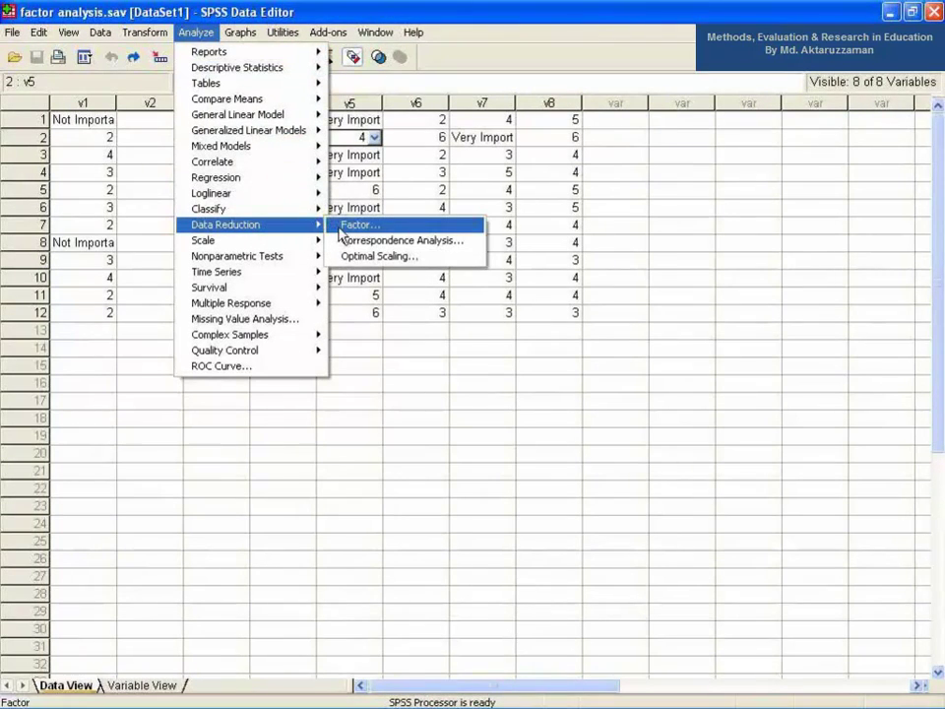
pyautogui.click(340, 229)
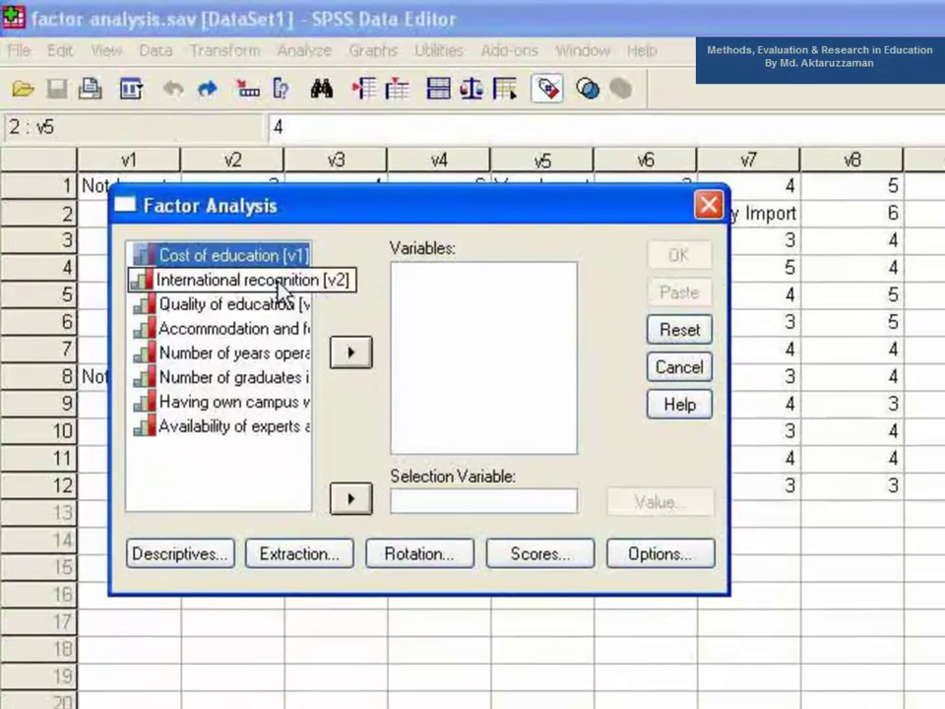
pyautogui.moveTo(270, 258); pyautogui.dragTo(262, 433)
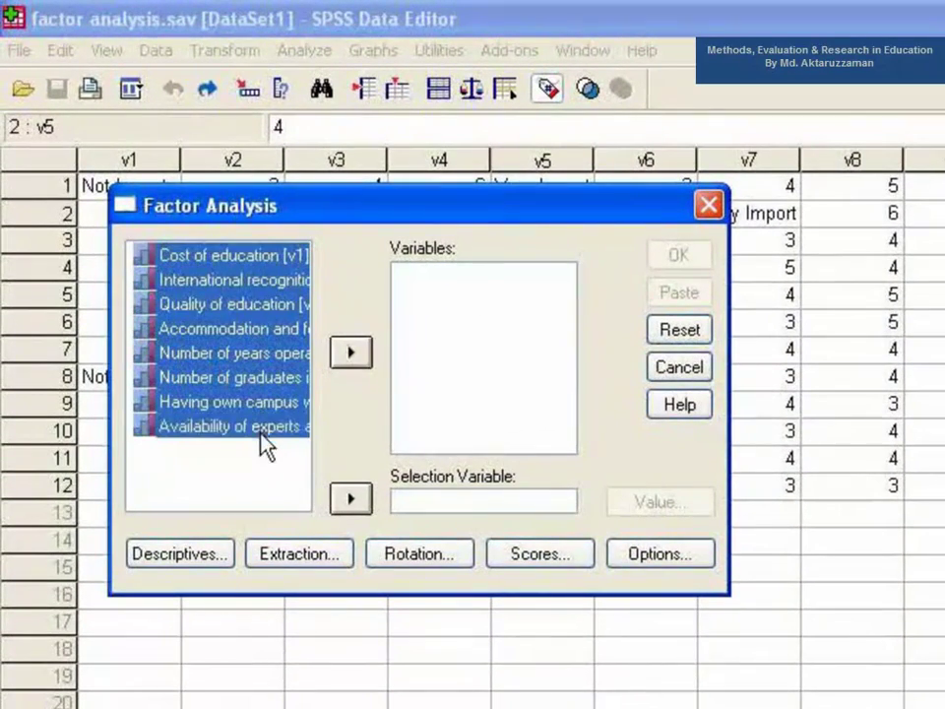
pyautogui.click(365, 356)
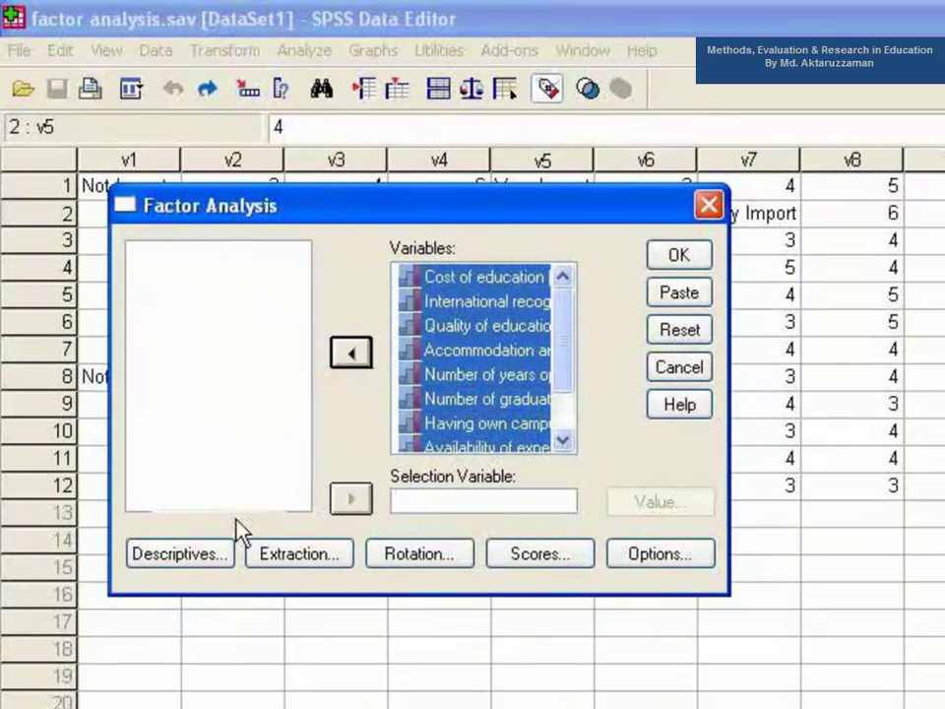
# Step: Request univariate descriptives, correlation coefficients, significance levels, determinant, and KMO and Bartlett's test
pyautogui.click(203, 554)
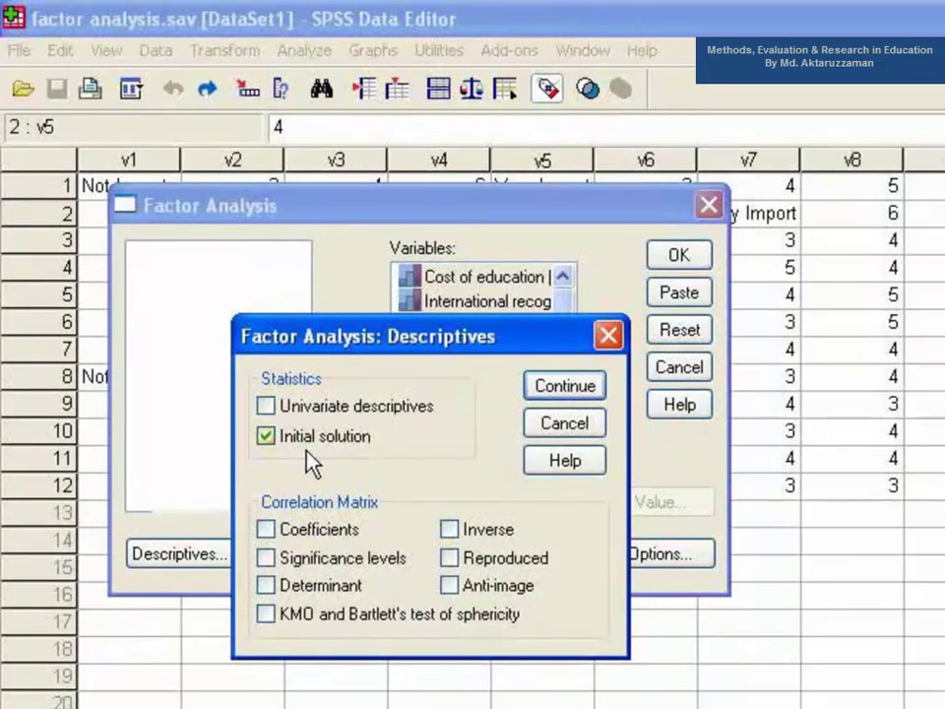
pyautogui.click(327, 414)
pyautogui.click(310, 533)
pyautogui.click(308, 569)
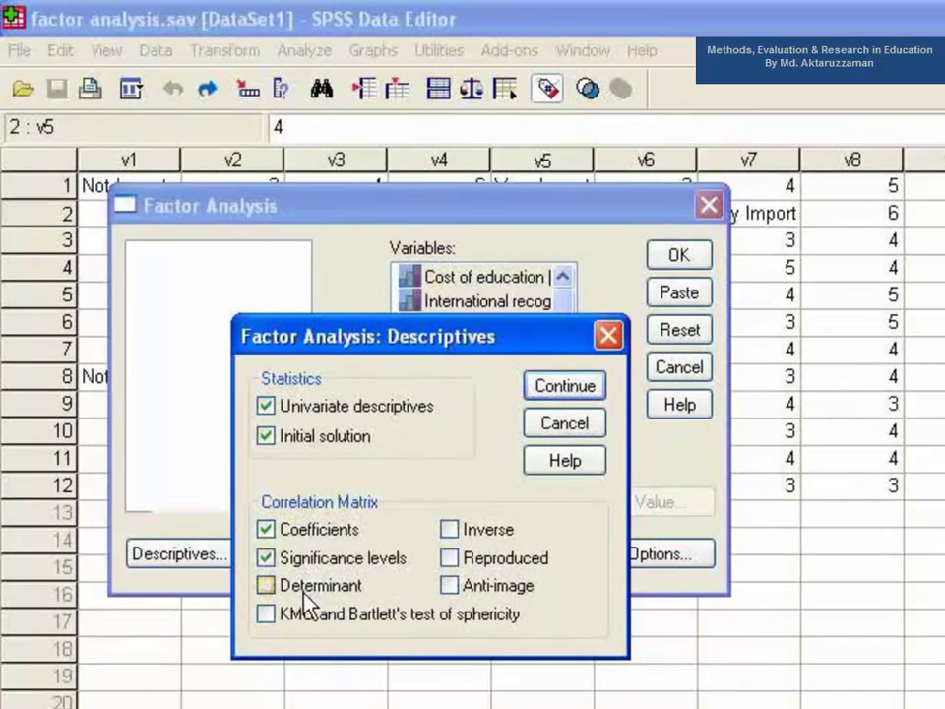
pyautogui.click(307, 587)
pyautogui.click(310, 614)
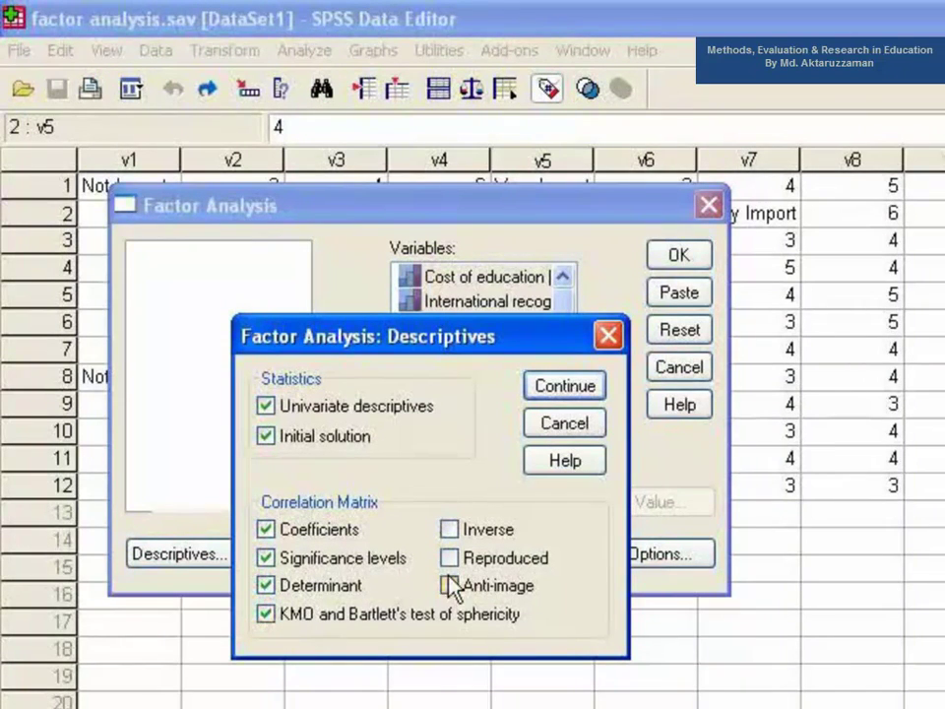
pyautogui.click(571, 394)
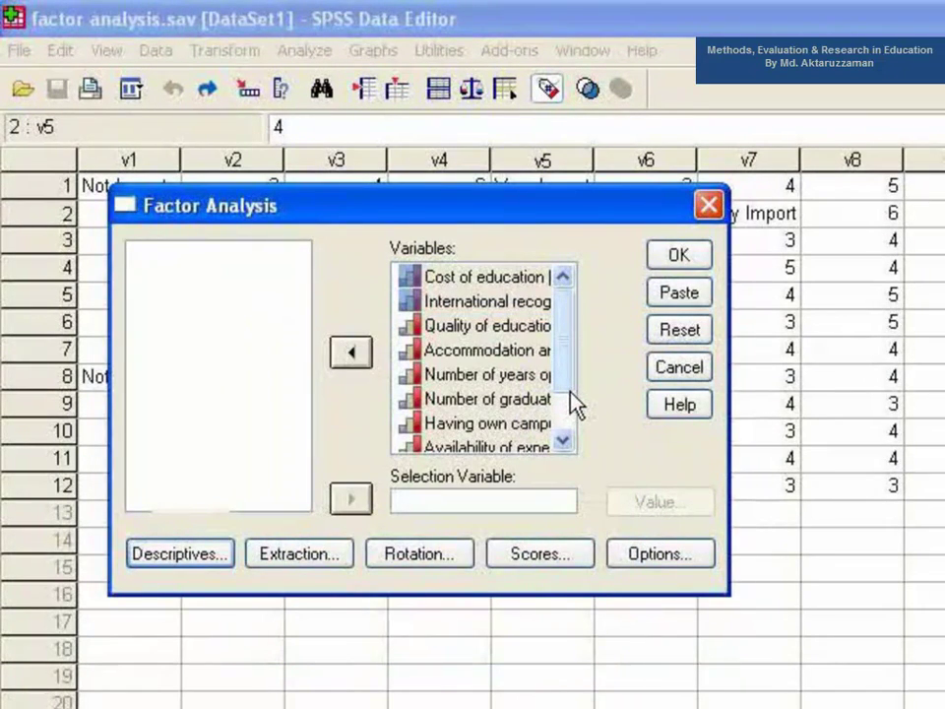
# Step: Keep Principal components extraction with eigenvalues over 1 and add a scree plot
pyautogui.click(324, 559)
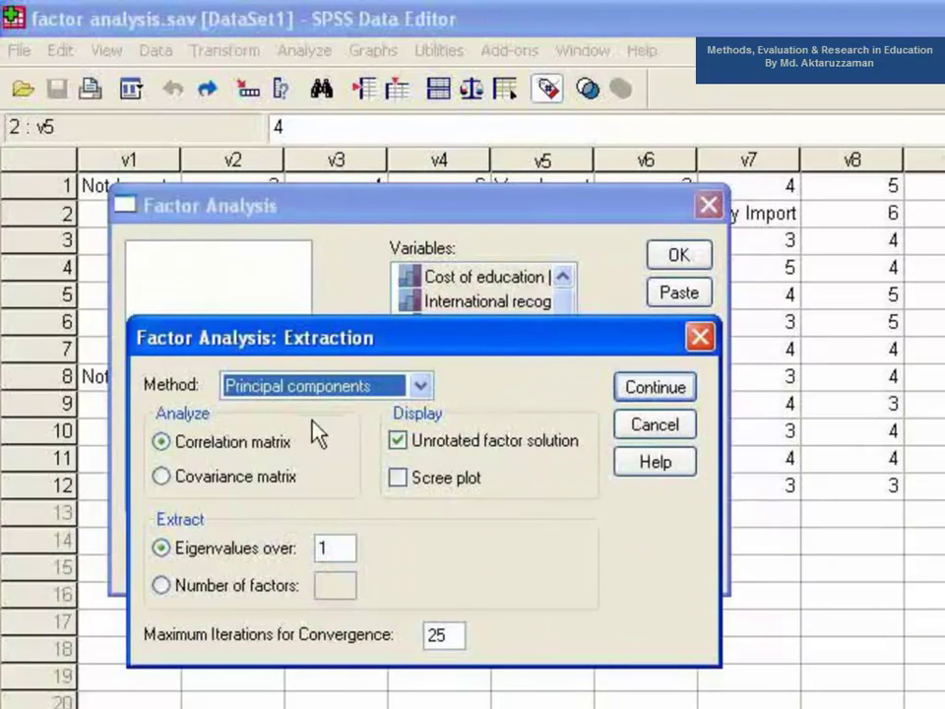
pyautogui.click(337, 390)
pyautogui.click(337, 390)
pyautogui.click(397, 478)
pyautogui.click(323, 550)
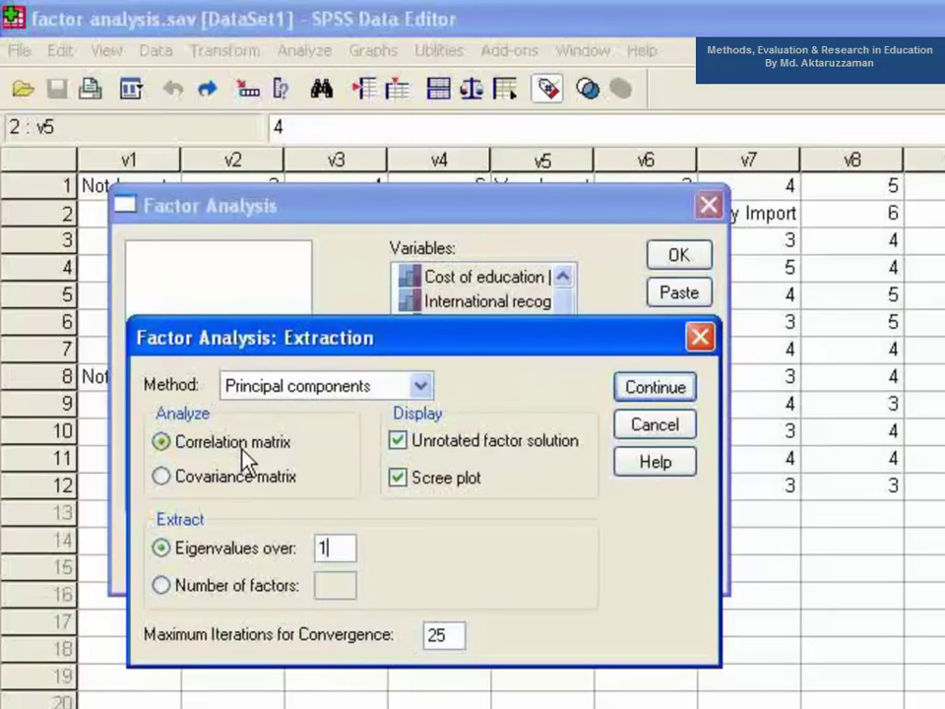
# Step: Set the rotation method to Varimax
pyautogui.click(645, 387)
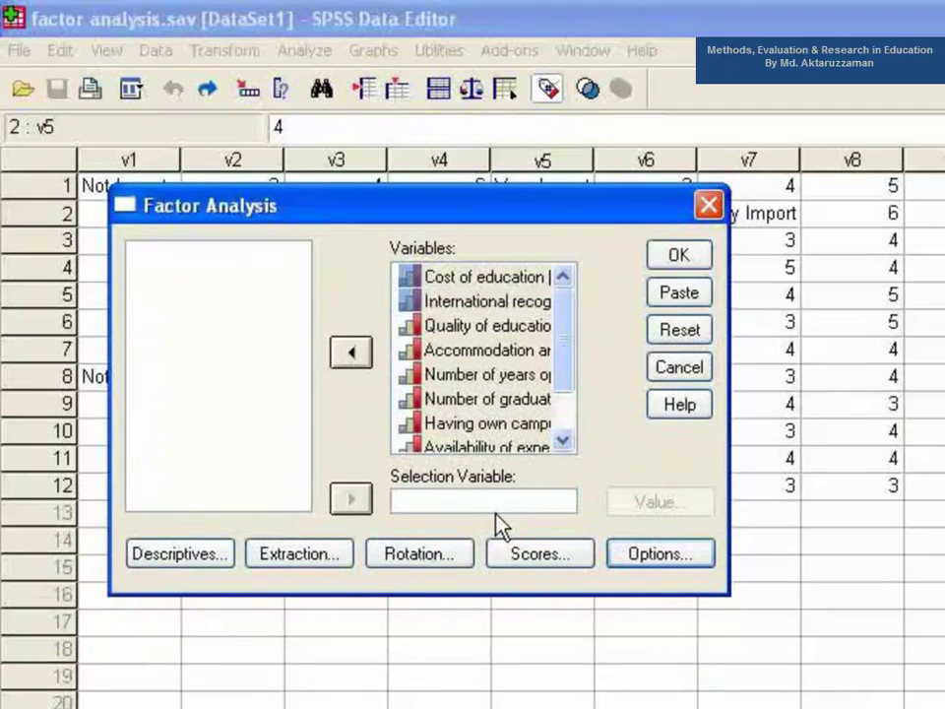
pyautogui.click(430, 555)
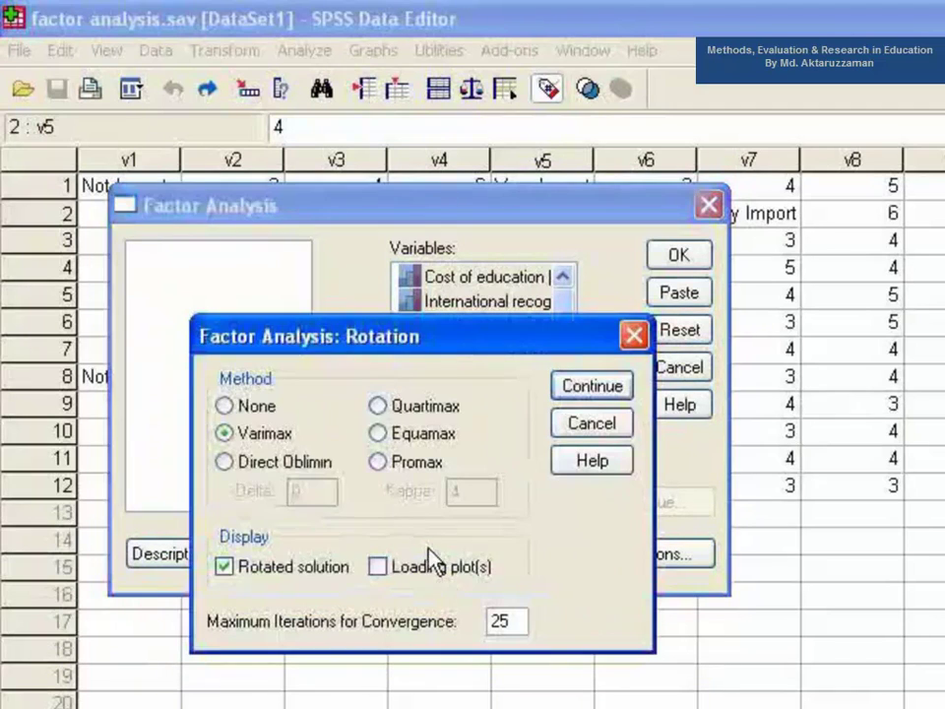
pyautogui.click(251, 408)
pyautogui.click(253, 439)
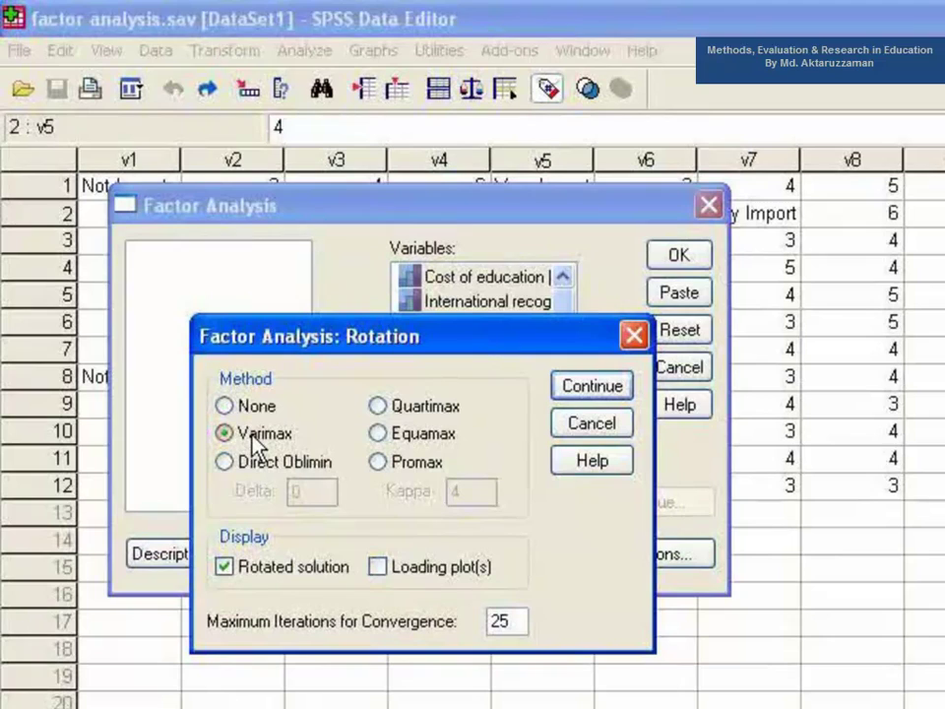
pyautogui.click(581, 392)
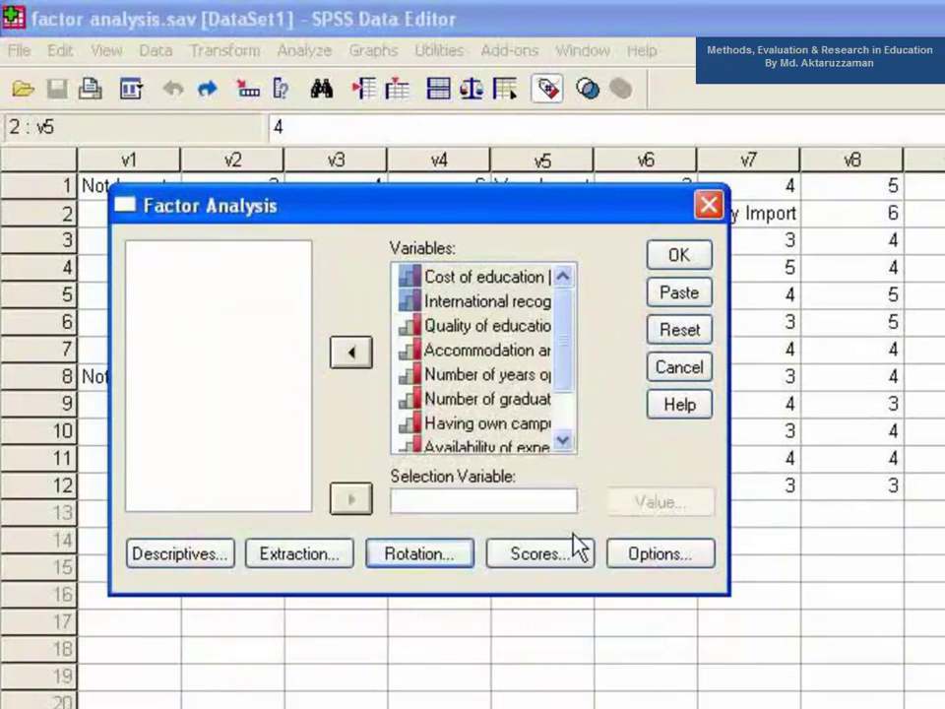
# Step: Sort loadings by size and suppress absolute values below .5
pyautogui.click(664, 559)
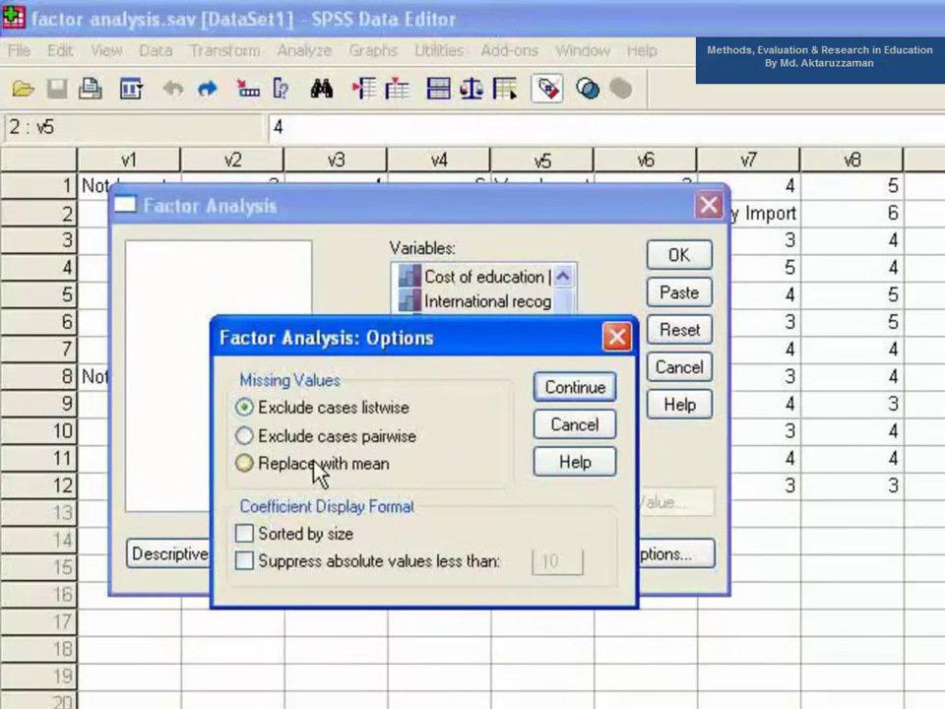
pyautogui.click(313, 539)
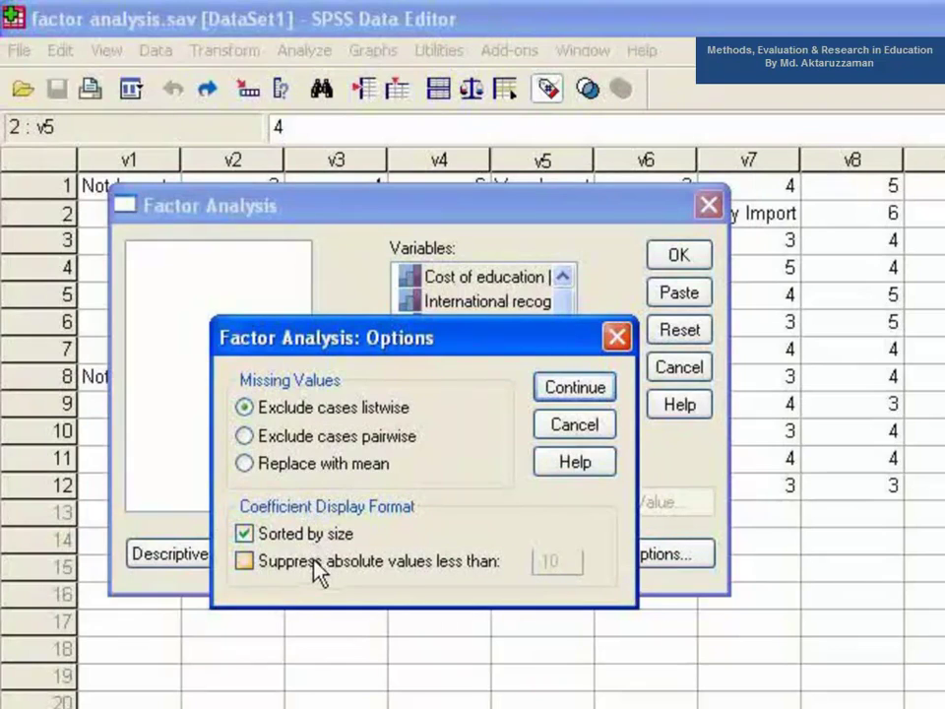
pyautogui.click(316, 573)
pyautogui.click(556, 561)
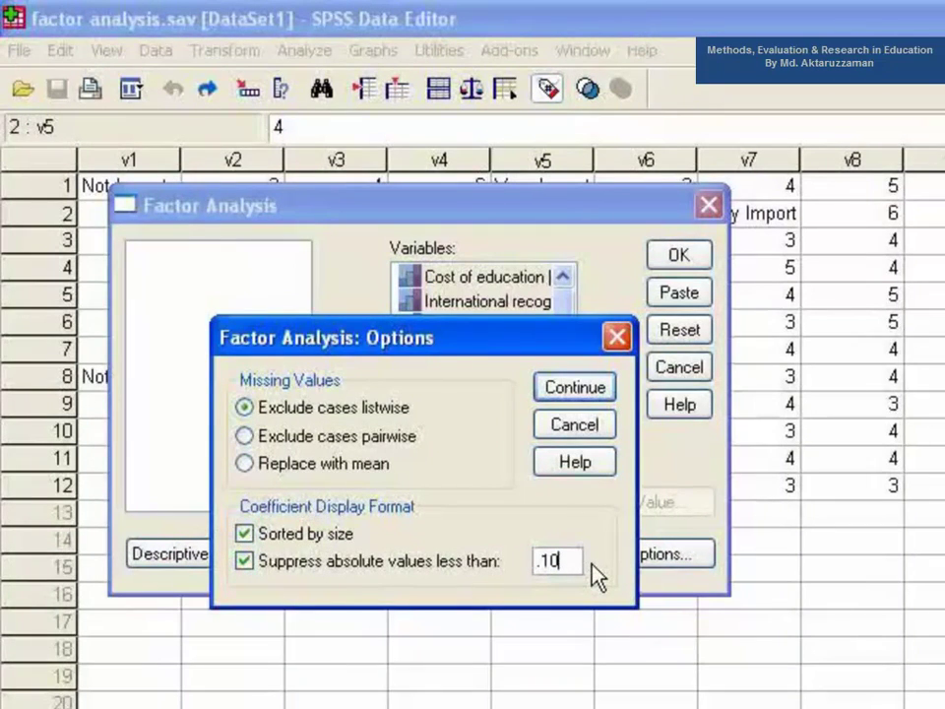
pyautogui.press('BackSpace')
pyautogui.press('BackSpace')
pyautogui.write('5')
pyautogui.click(584, 389)
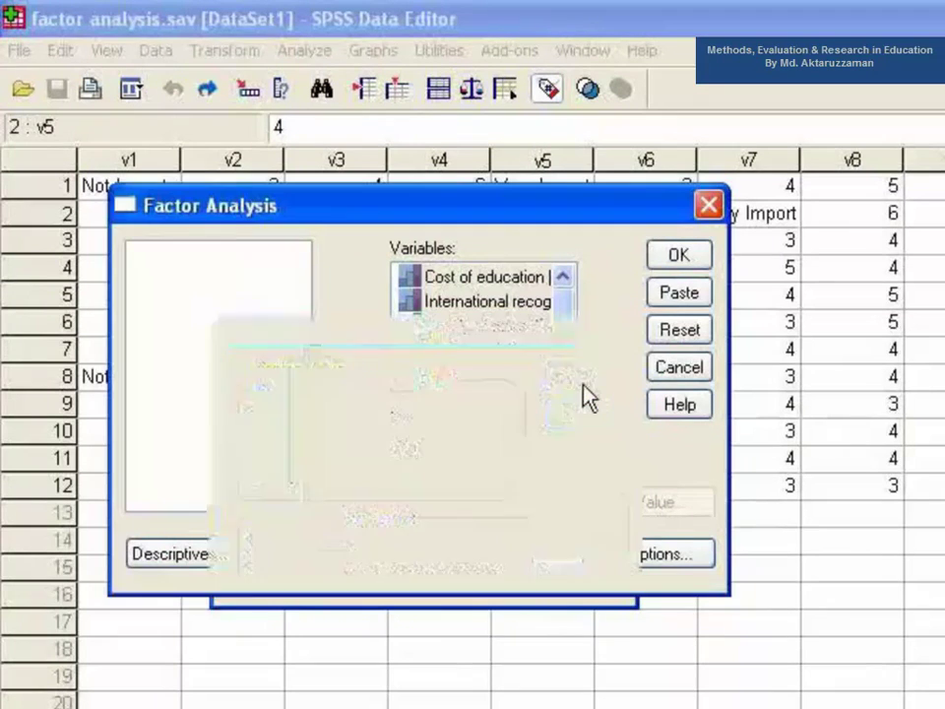
# Step: Run the factor analysis and maximize the output Viewer window
pyautogui.click(679, 256)
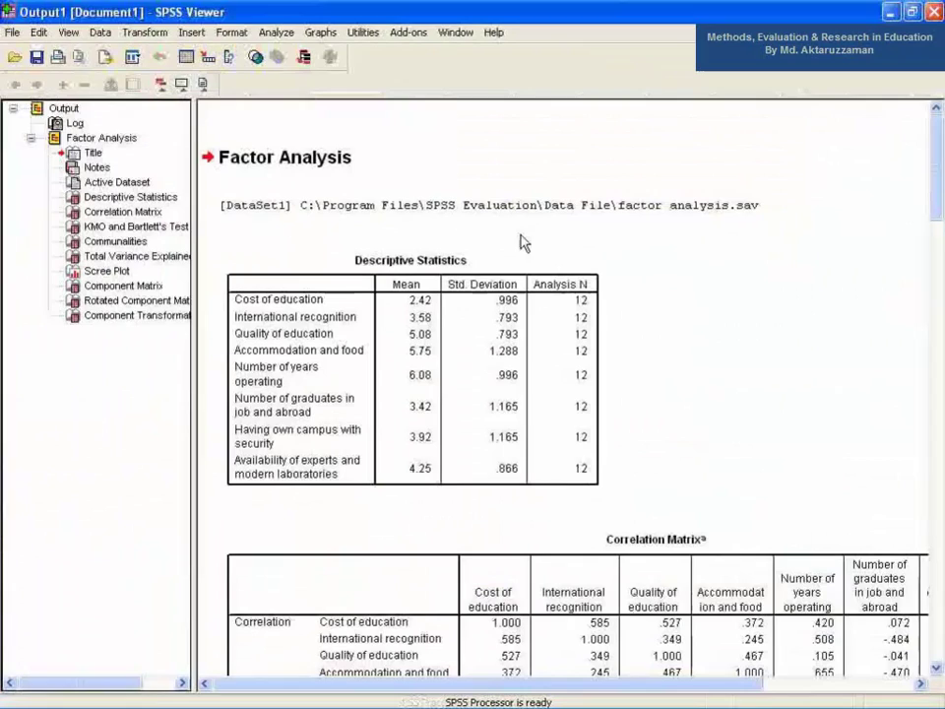
pyautogui.doubleClick(550, 121)
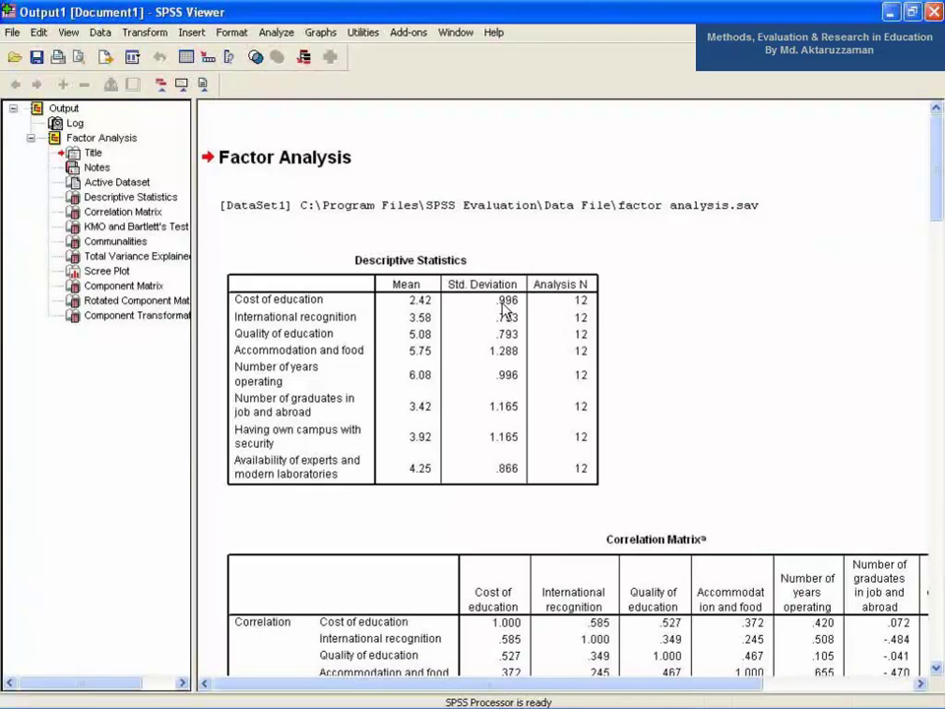
# Step: Review the KMO, Communalities, Total Variance Explained, Scree Plot and Rotated Component Matrix outputs in turn
pyautogui.scroll(-15, 504, 313)
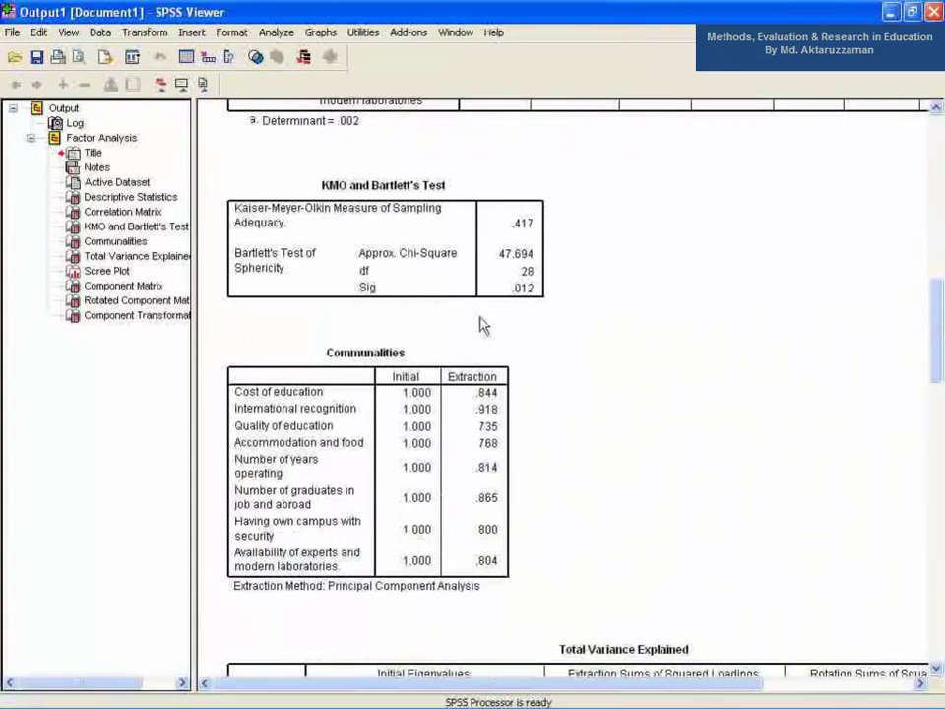
pyautogui.click(418, 254)
pyautogui.click(398, 409)
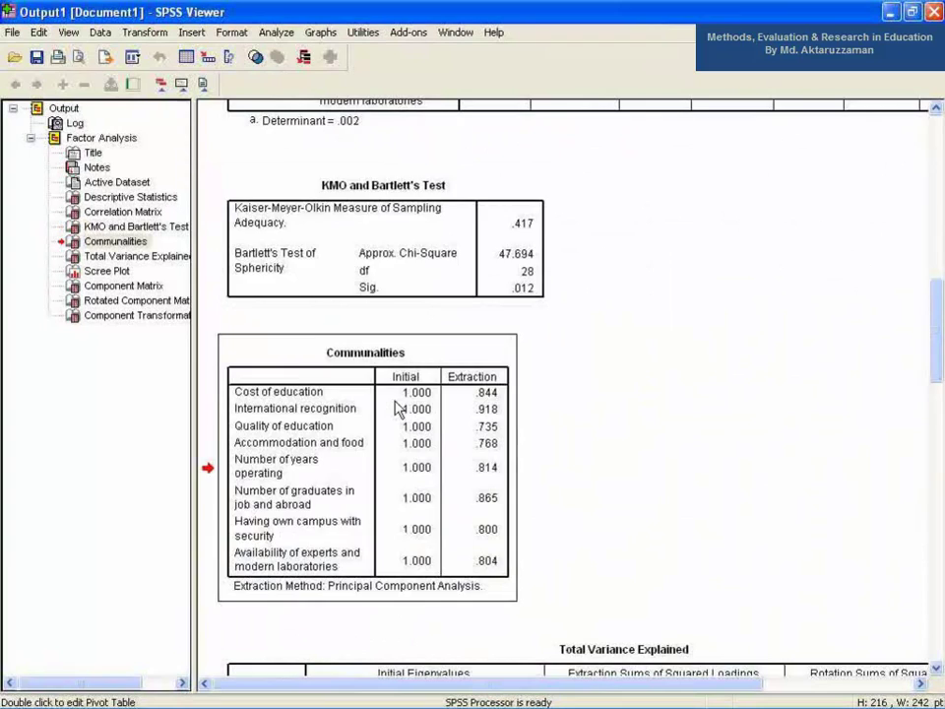
pyautogui.scroll(-5, 398, 409)
pyautogui.click(402, 411)
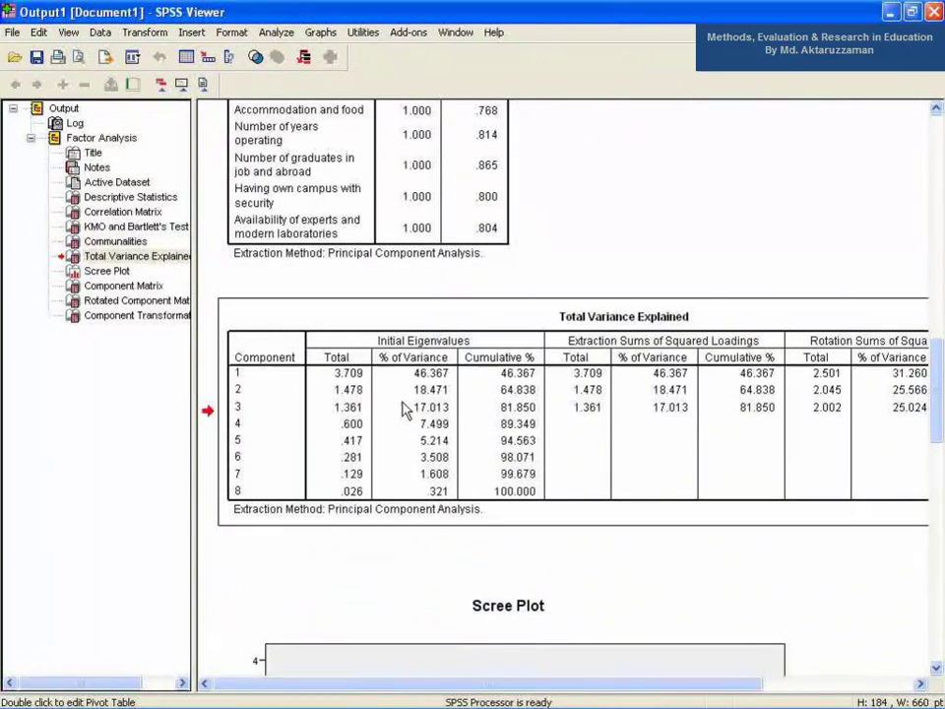
pyautogui.scroll(-2, 403, 410)
pyautogui.scroll(-6, 403, 411)
pyautogui.click(406, 371)
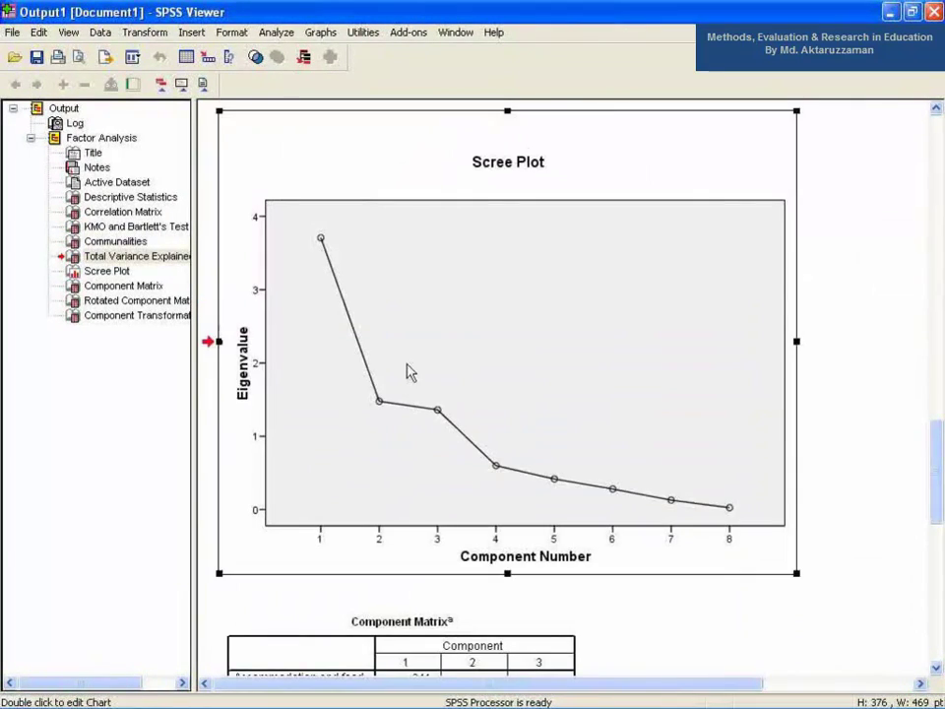
pyautogui.scroll(-8, 406, 371)
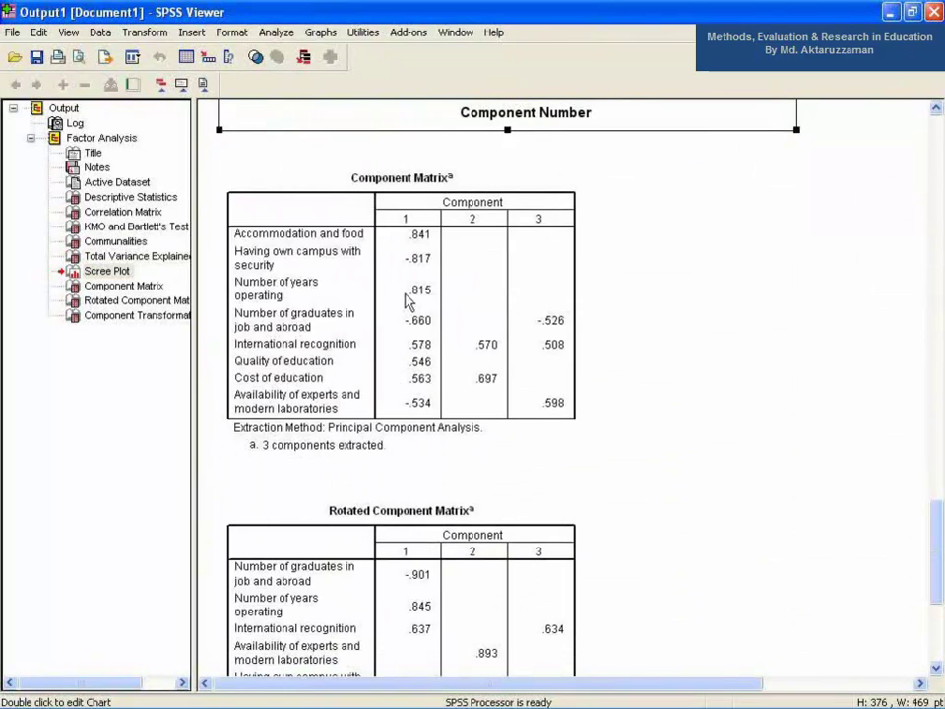
pyautogui.click(380, 535)
pyautogui.scroll(-5, 380, 536)
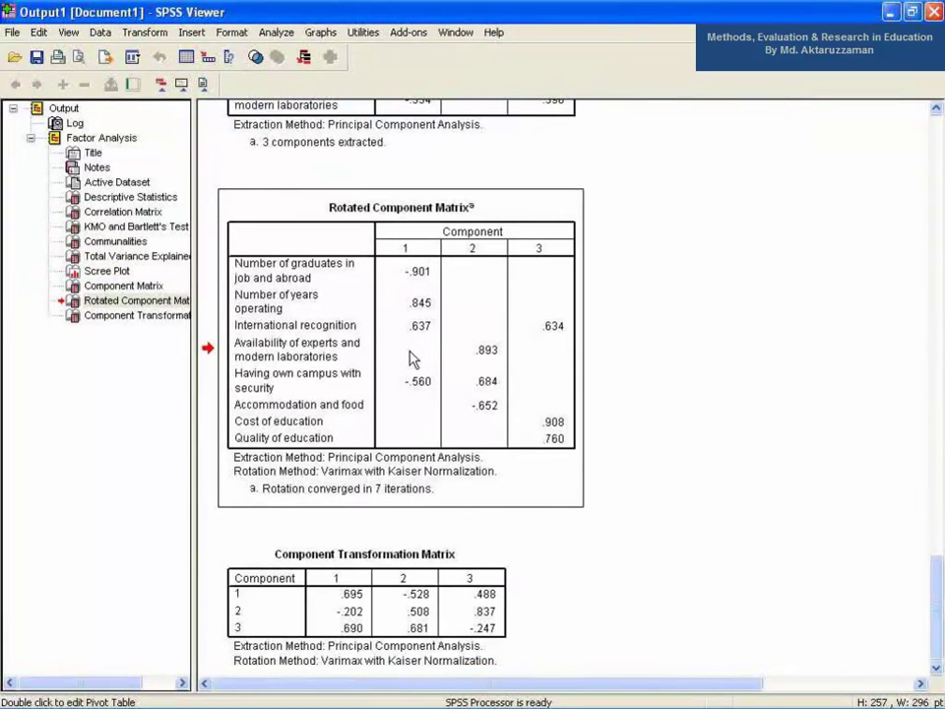
# Step: Go back to the KMO and Bartlett's Test table showing KMO .417 and Sig. .012
pyautogui.scroll(20, 410, 360)
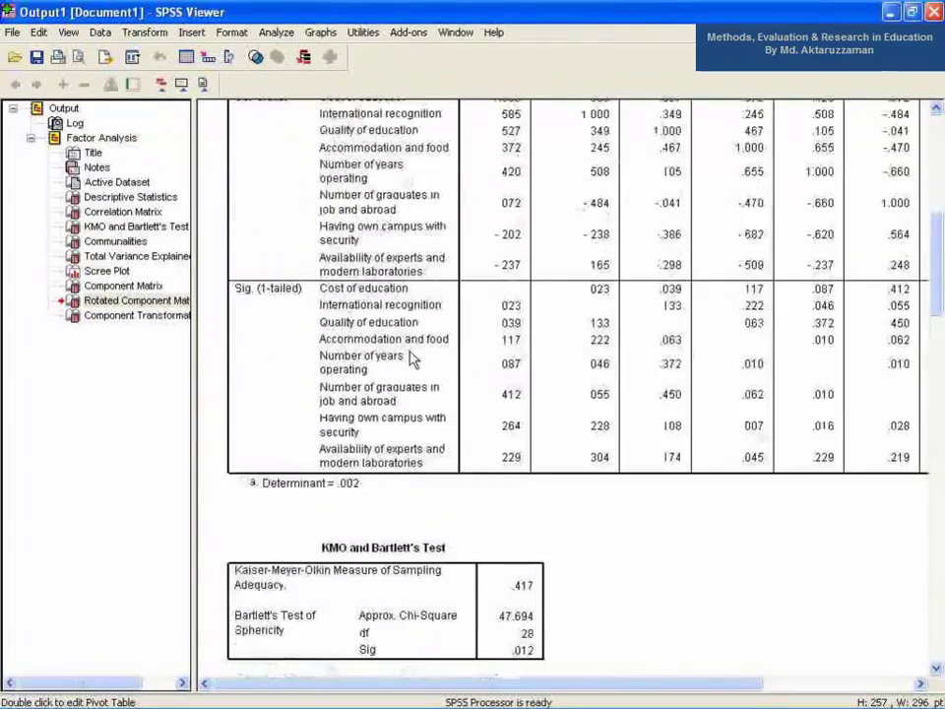
pyautogui.scroll(-10, 411, 359)
pyautogui.click(411, 366)
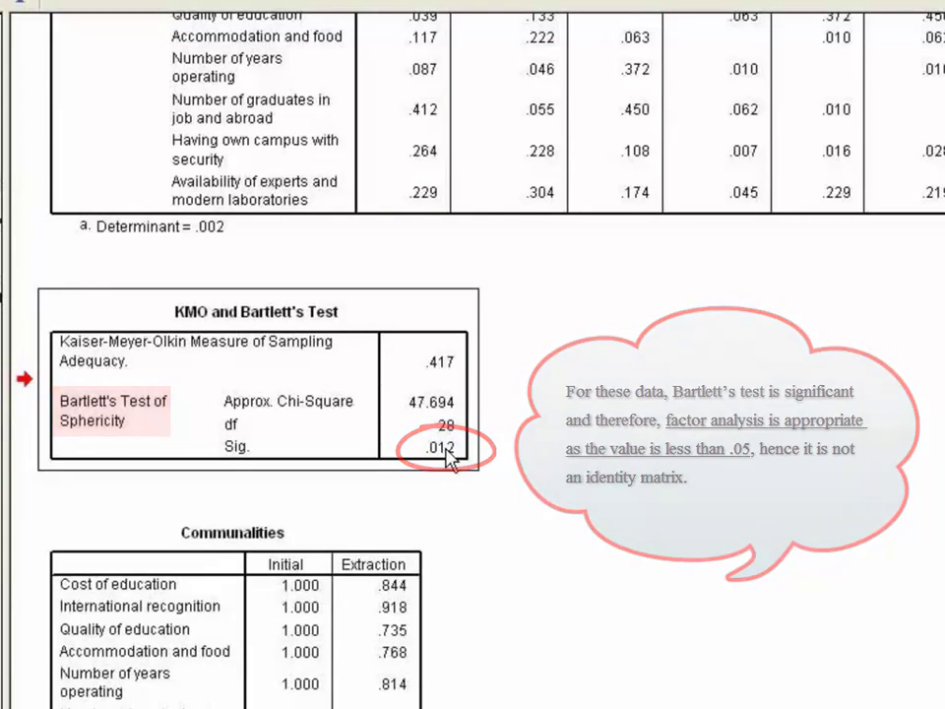
pyautogui.scroll(-3, 449, 459)
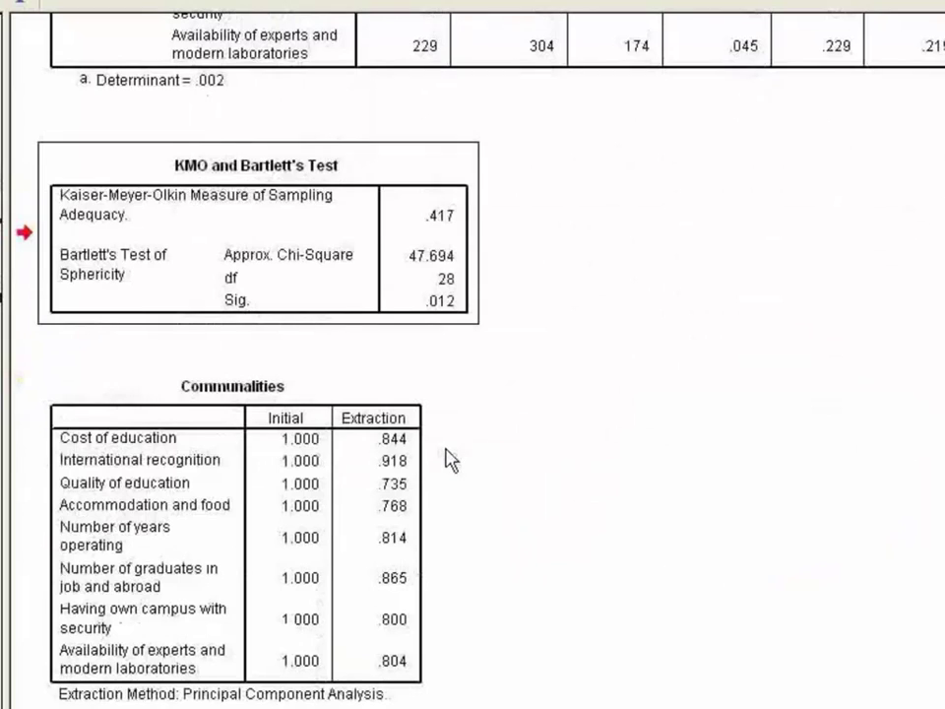
# Step: Select the Communalities table, where International recognition has the highest extraction, .918
pyautogui.click(352, 489)
pyautogui.scroll(-3, 352, 489)
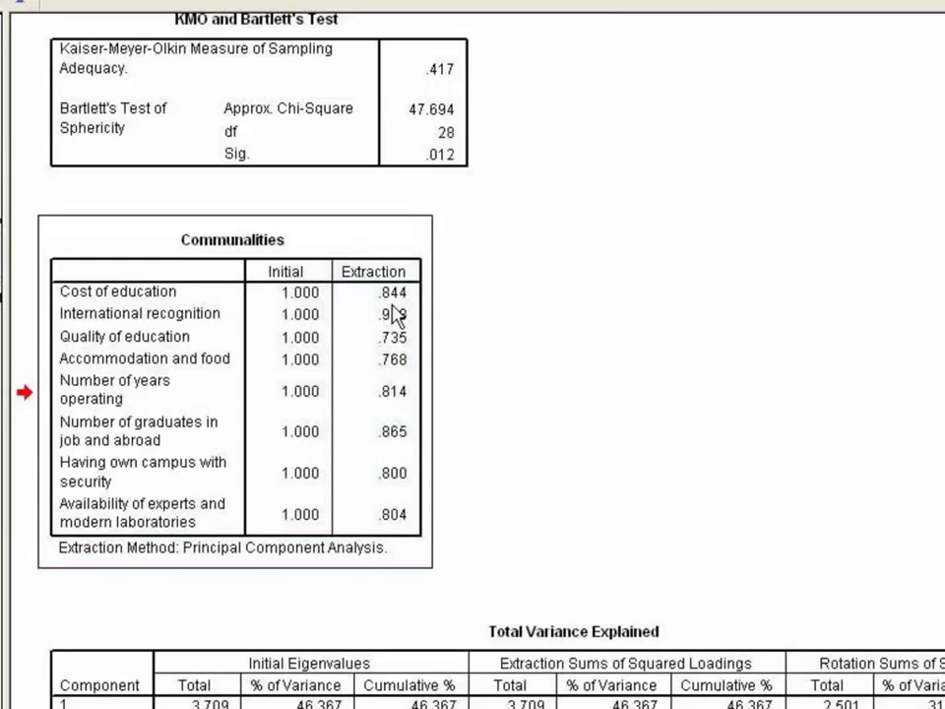
# Step: Select the Total Variance Explained table showing 81.850% cumulative variance across three components
pyautogui.scroll(-5, 395, 316)
pyautogui.click(408, 456)
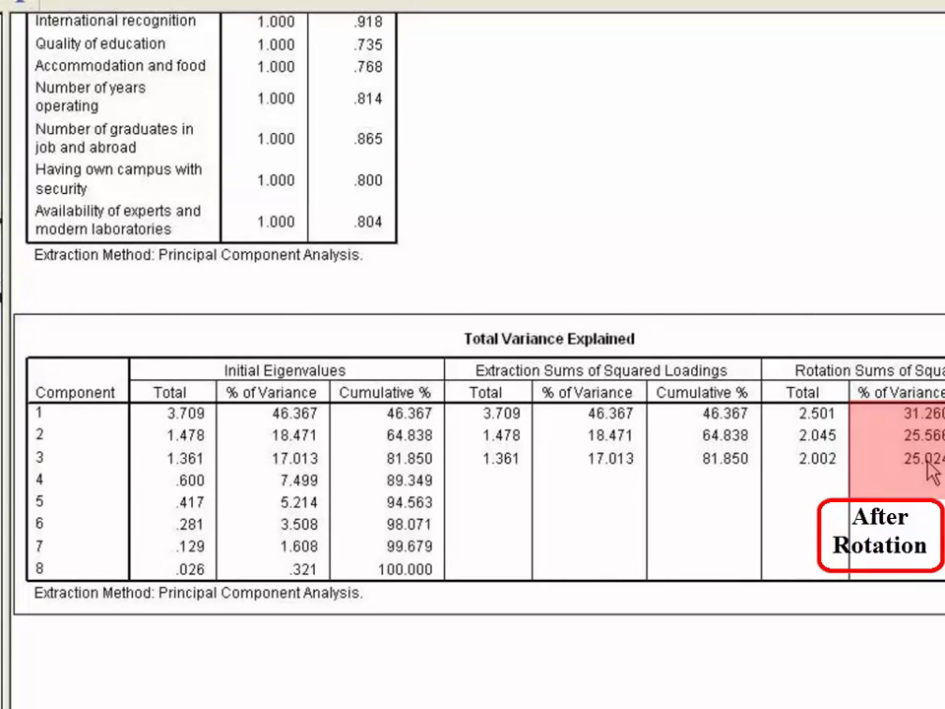
# Step: Select the Scree Plot chart, where eigenvalues drop steeply after component 1
pyautogui.scroll(-6, 744, 486)
pyautogui.scroll(-6, 744, 486)
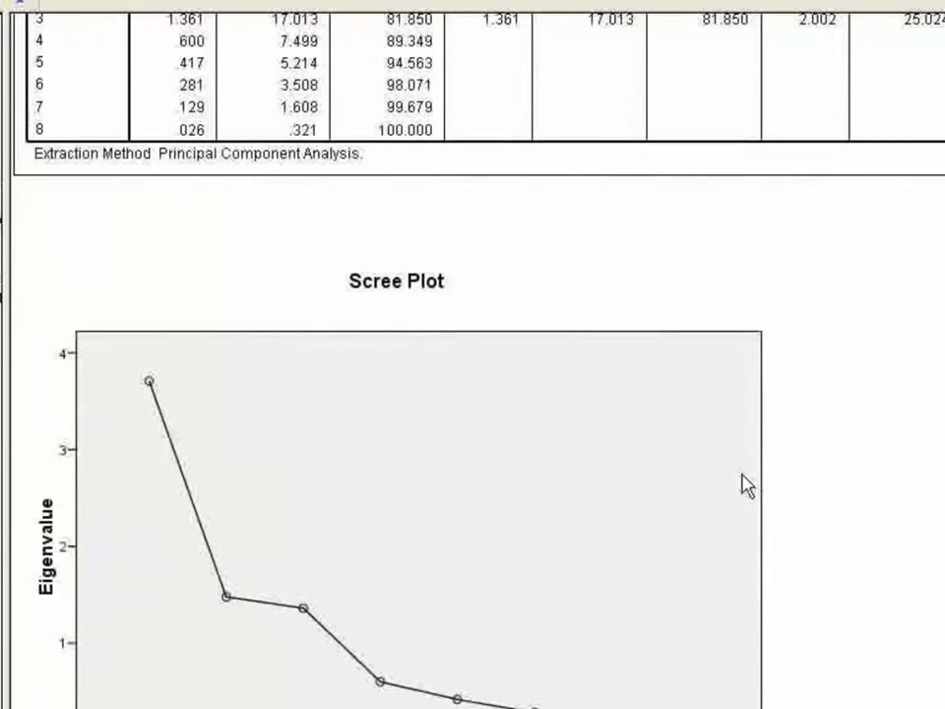
pyautogui.click(666, 451)
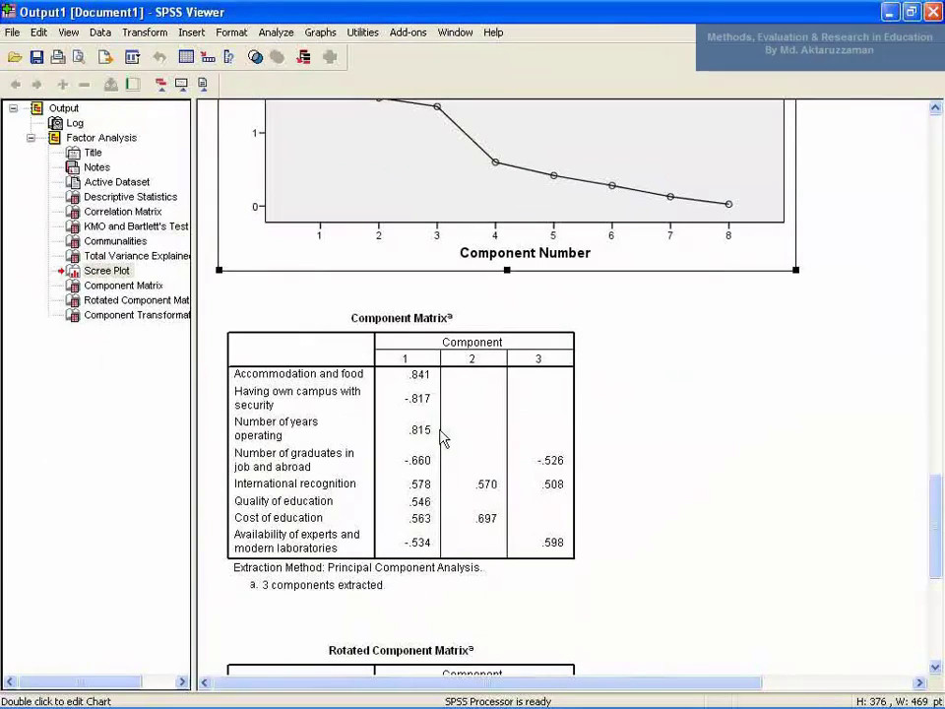
# Step: Select the Component Matrix table listing loadings on the three extracted components
pyautogui.click(433, 448)
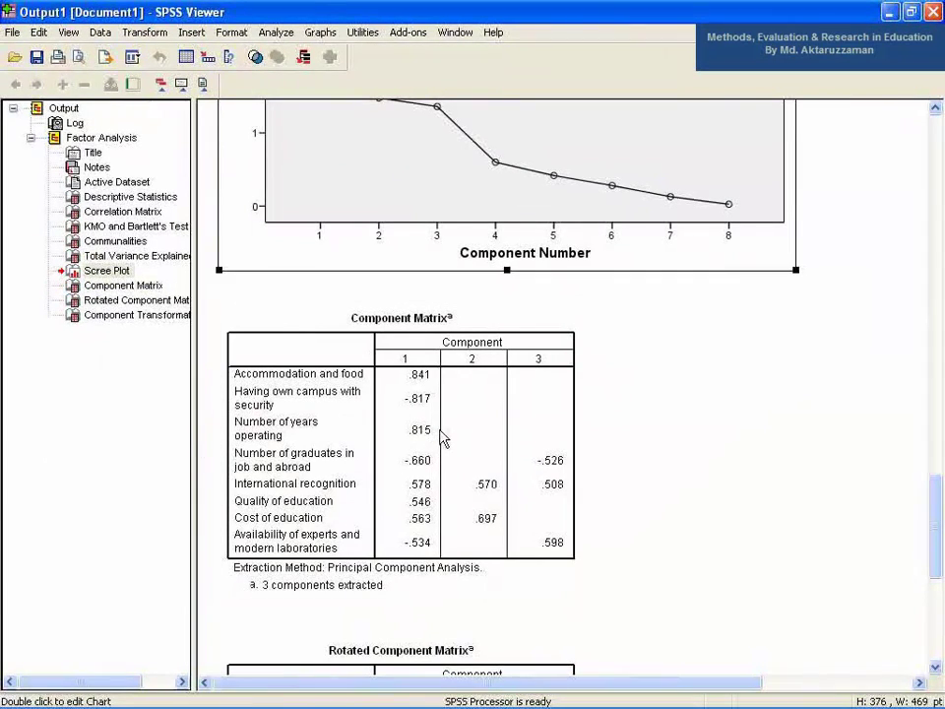
pyautogui.click(433, 448)
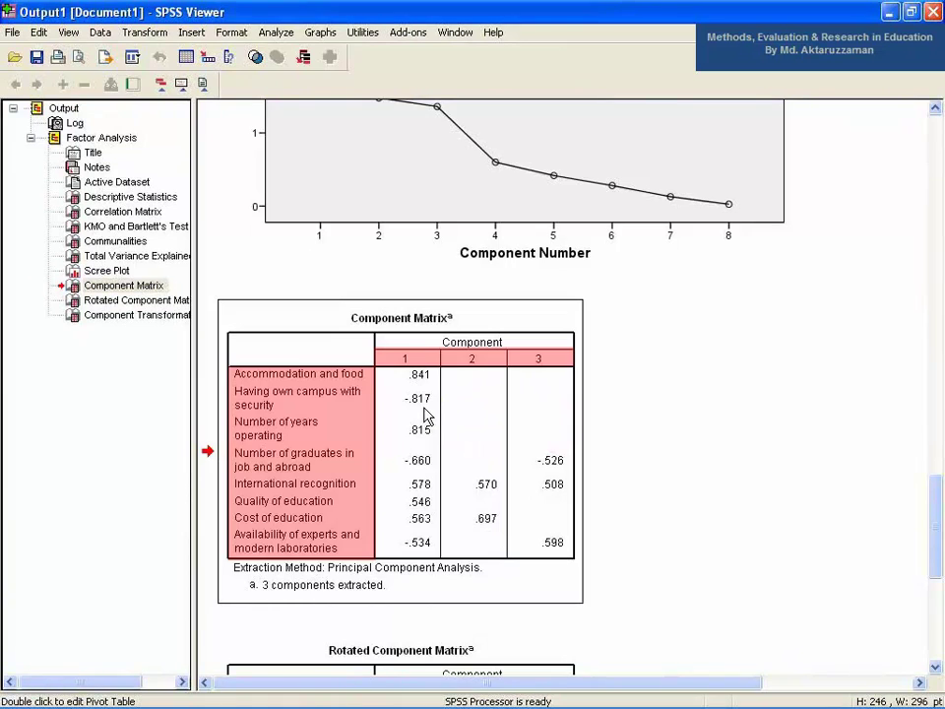
# Step: Select the Varimax Rotated Component Matrix, with Cost of education loading .908
pyautogui.scroll(-5, 425, 414)
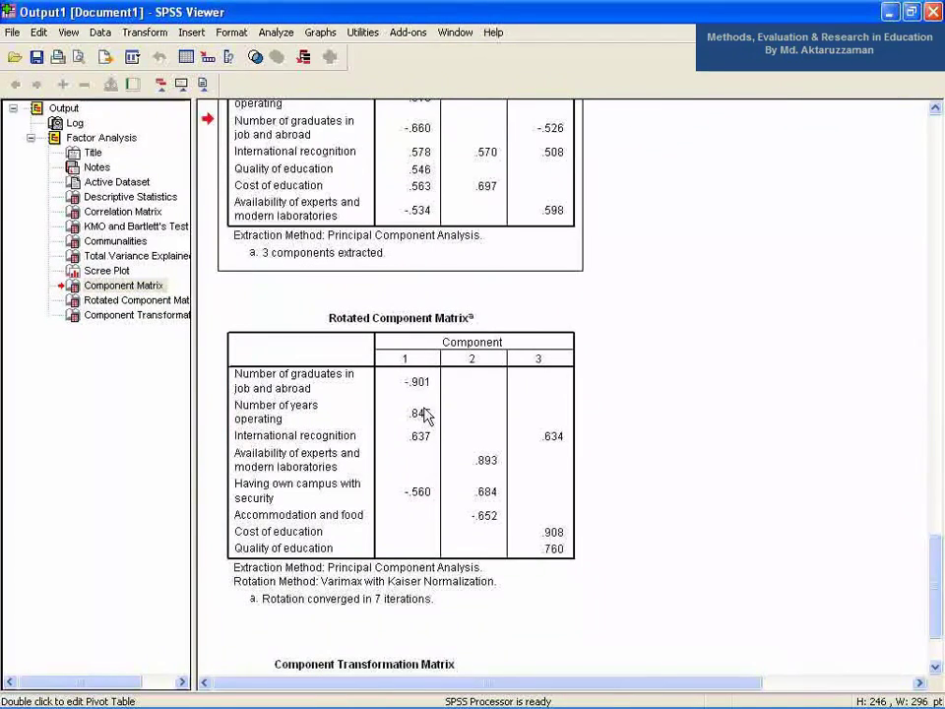
pyautogui.click(425, 413)
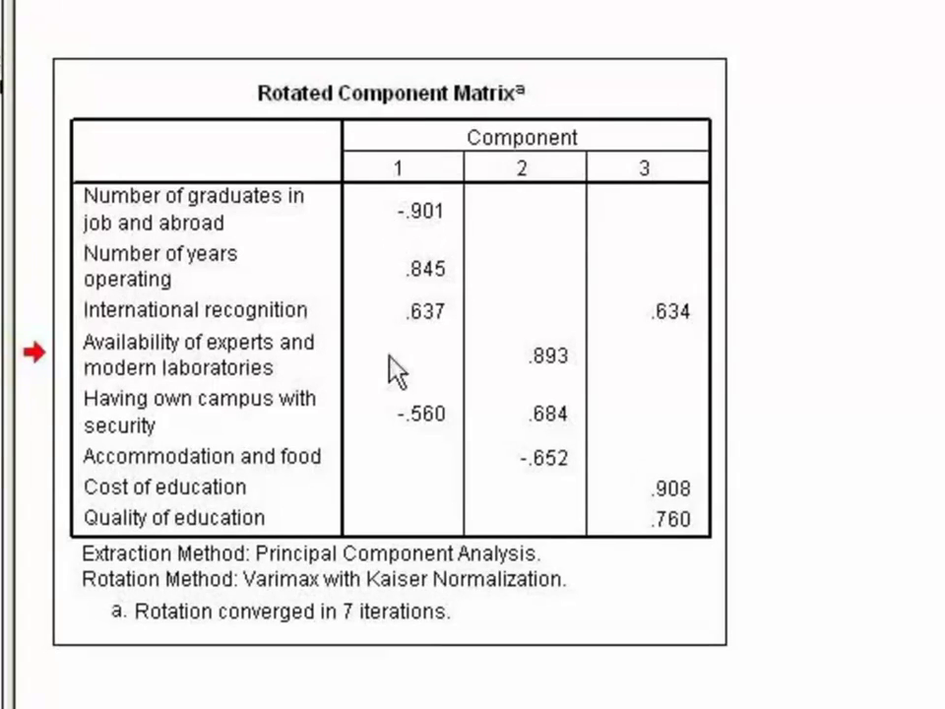
pyautogui.scroll(-3, 438, 243)
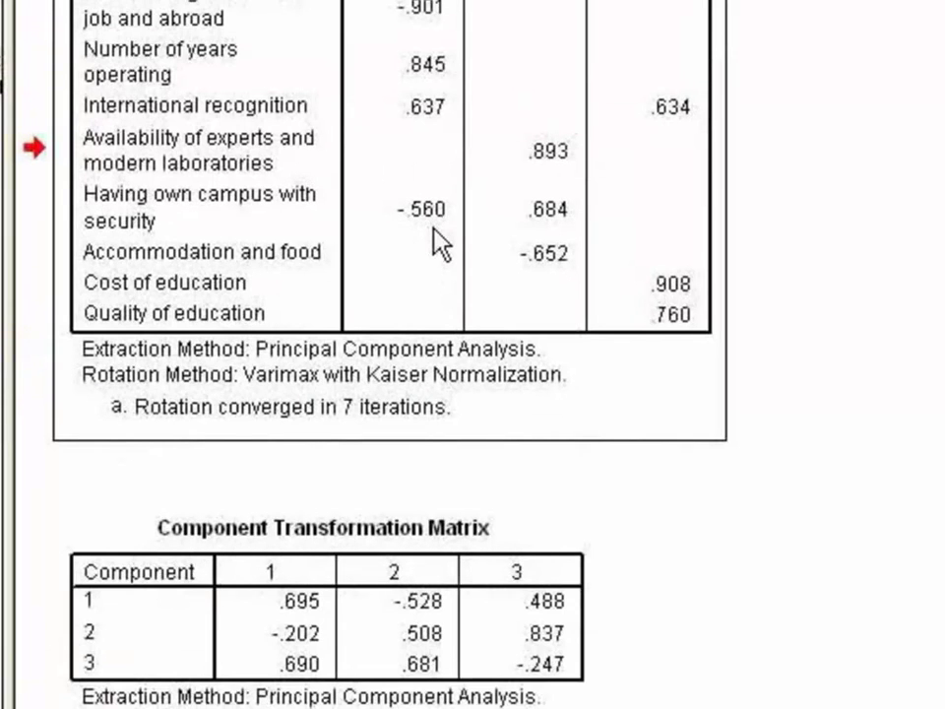
pyautogui.scroll(-3, 440, 243)
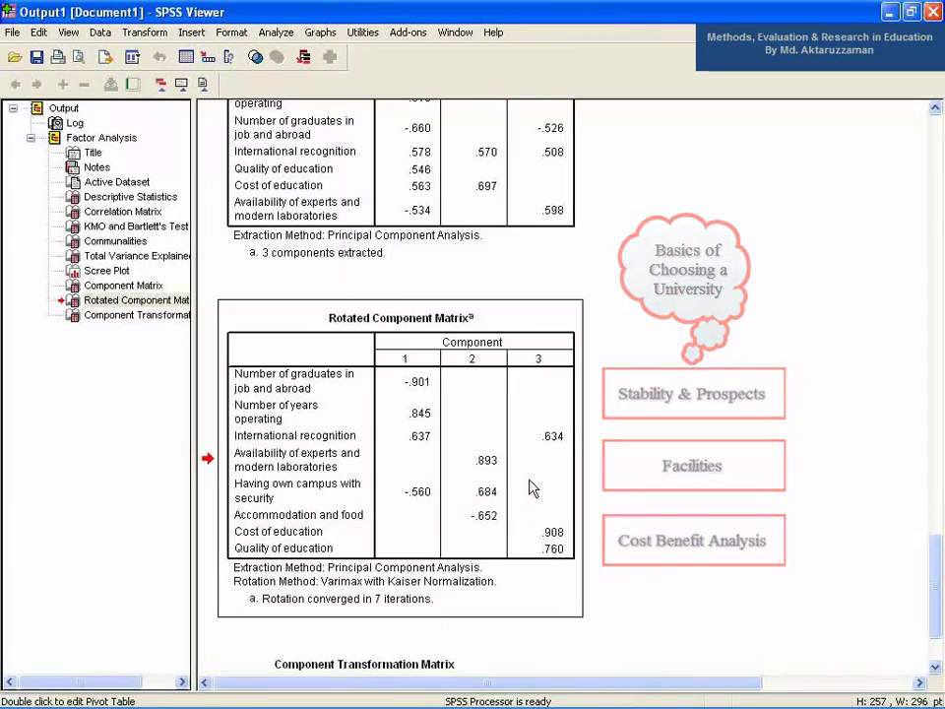
pyautogui.scroll(8, 532, 489)
pyautogui.scroll(15, 531, 489)
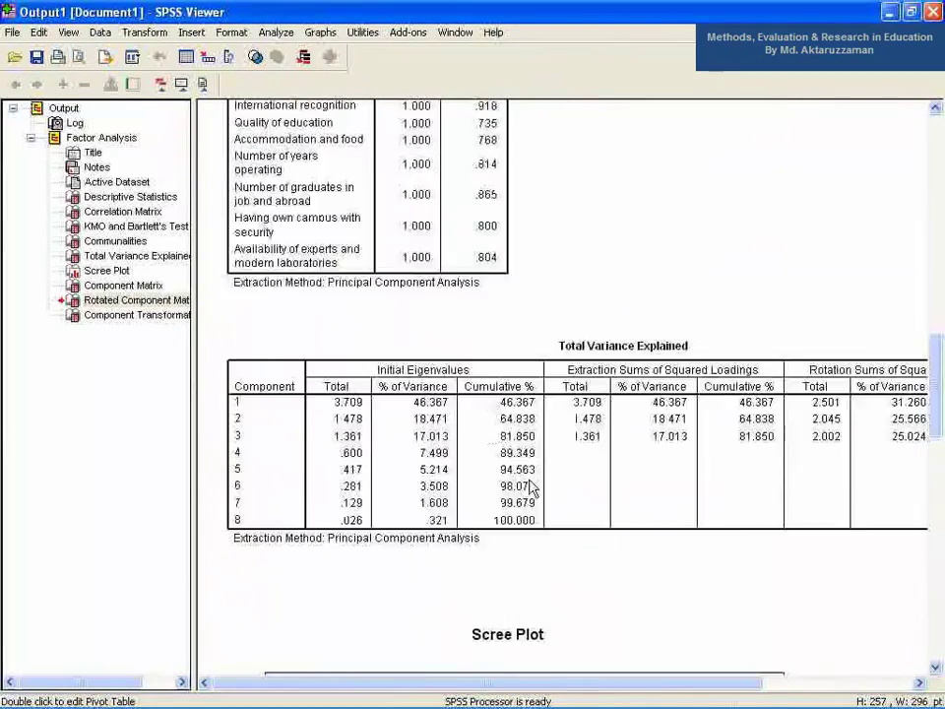
pyautogui.scroll(-4, 532, 490)
pyautogui.scroll(-18, 532, 489)
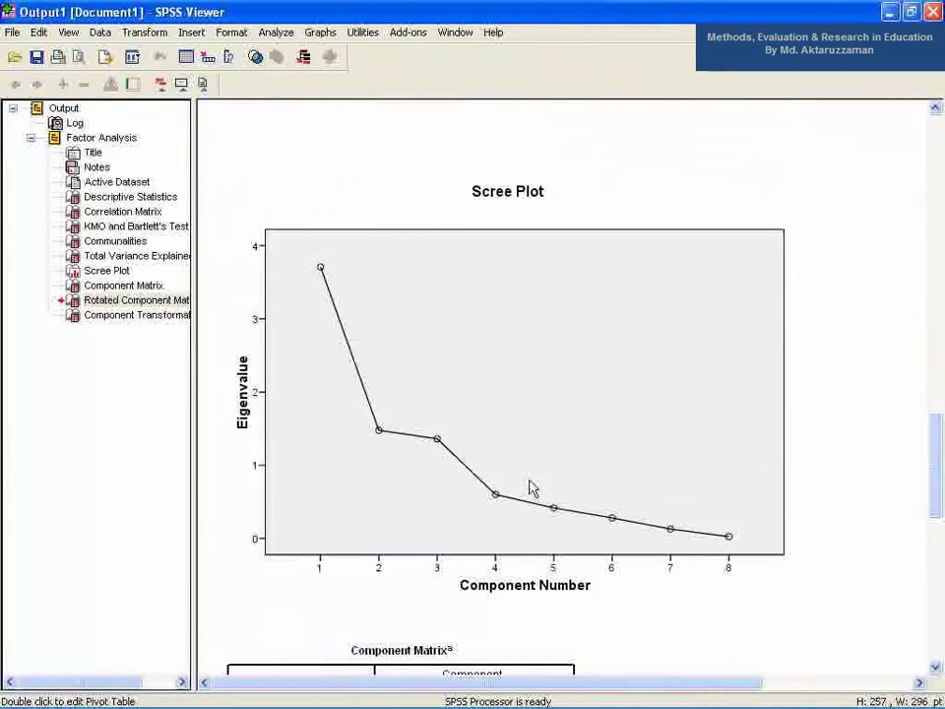
pyautogui.scroll(20, 532, 489)
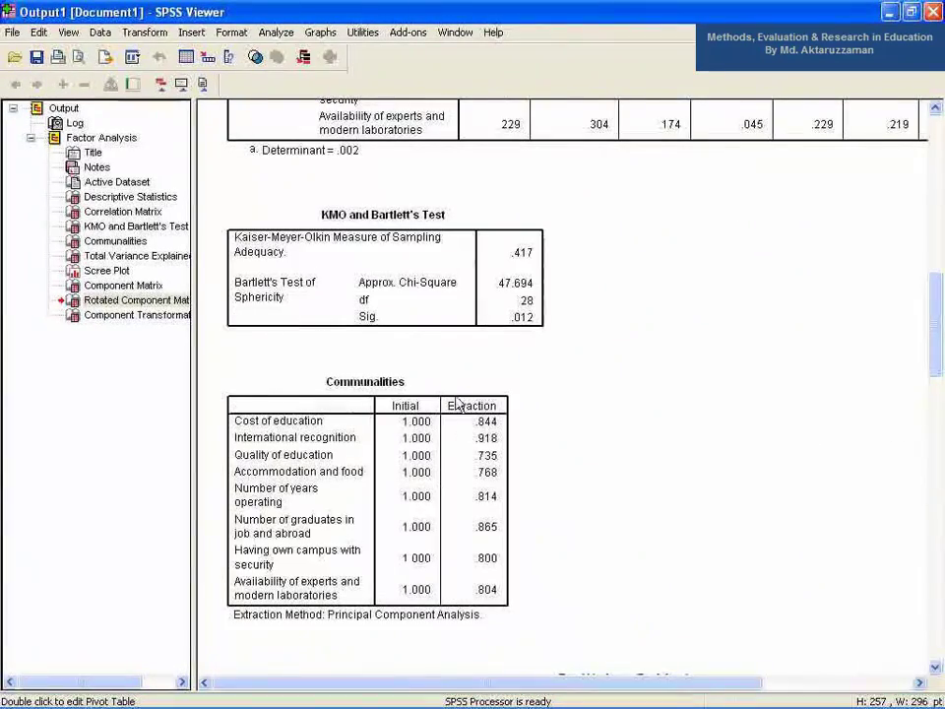
pyautogui.scroll(-3, 475, 364)
pyautogui.scroll(-20, 474, 365)
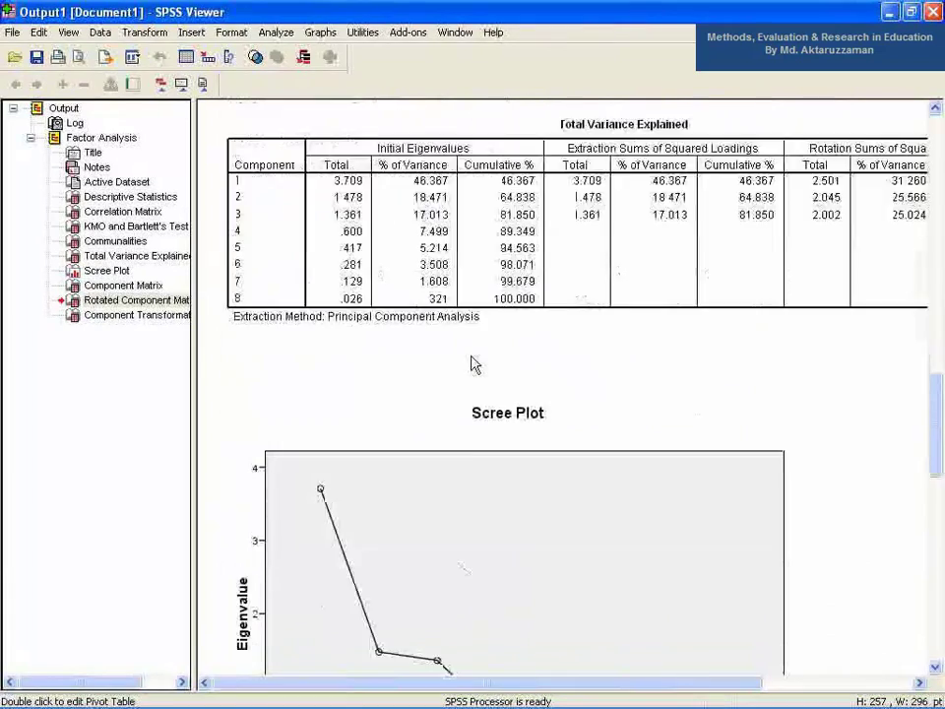
pyautogui.scroll(-6, 473, 364)
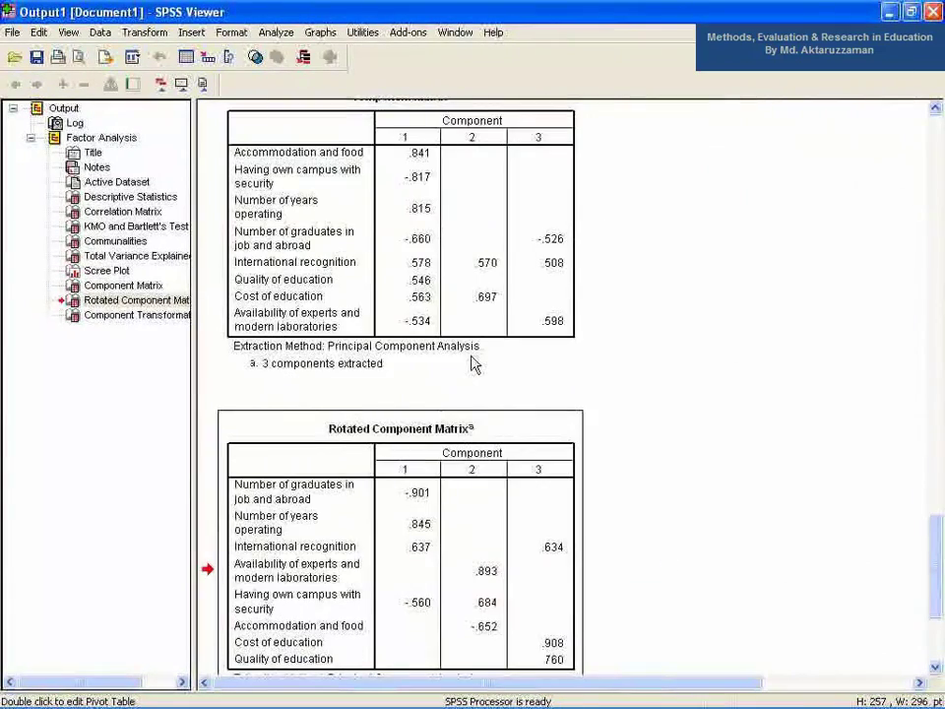